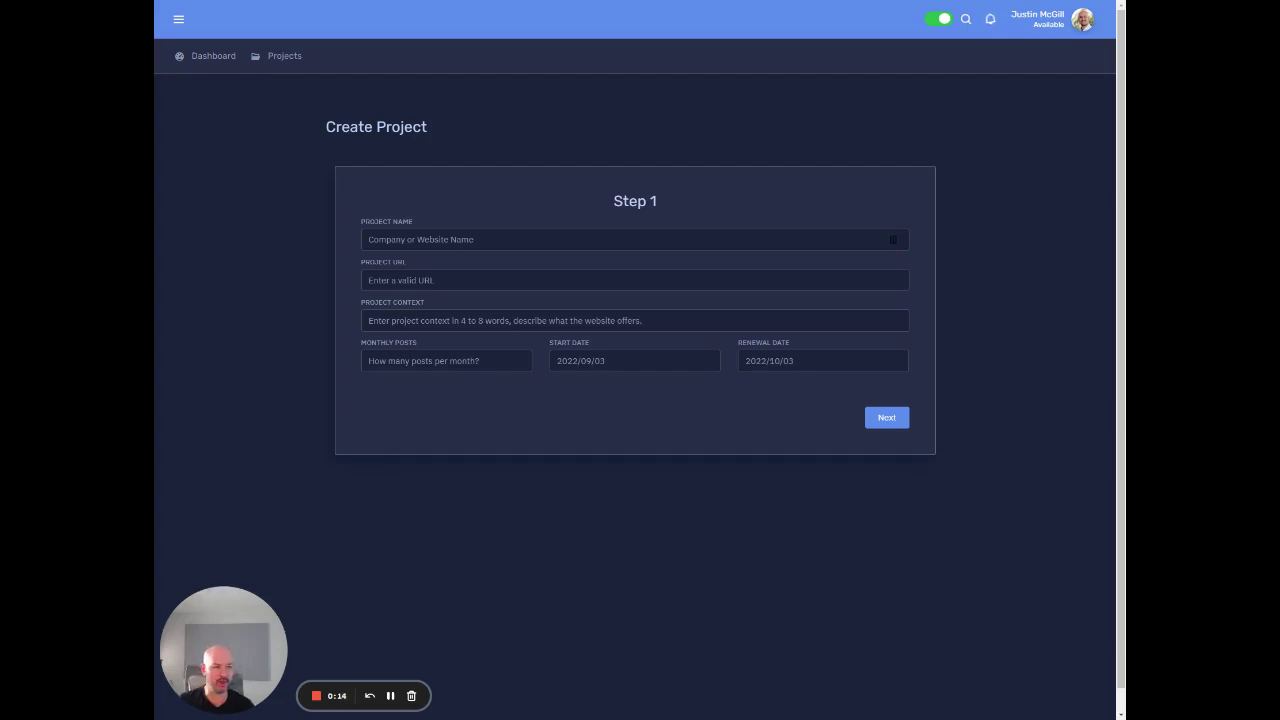
# Create project Ecom3k with its pasted website URL, Amazon-growth context and 20 monthly posts, then continue
pyautogui.click(500, 239)
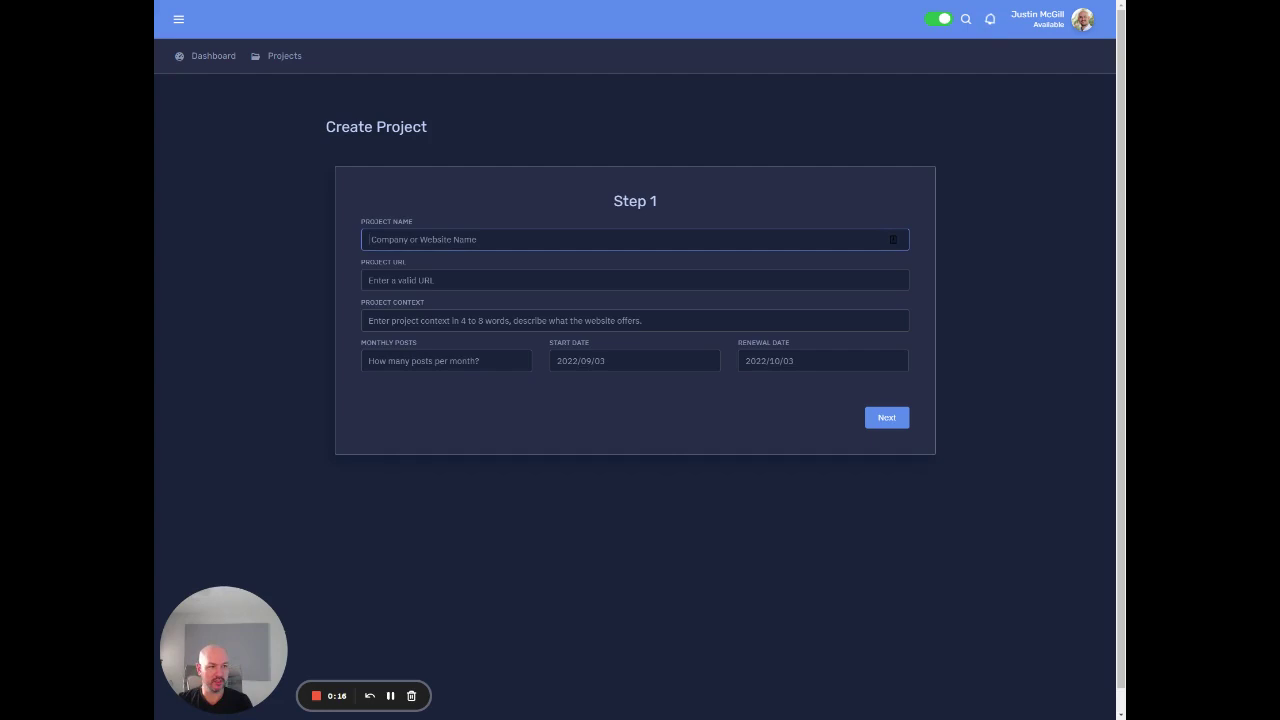
pyautogui.write('Ecom3k')
pyautogui.click(500, 280)
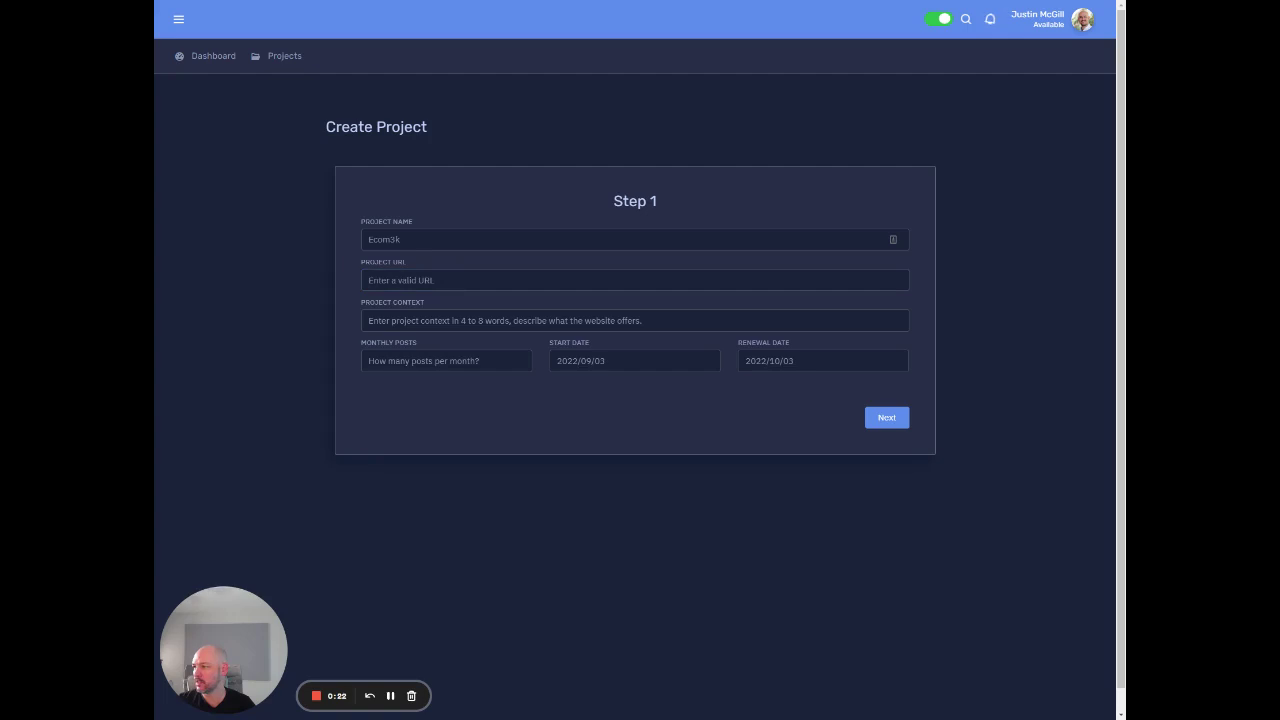
pyautogui.write('https://ecom3k.com/')
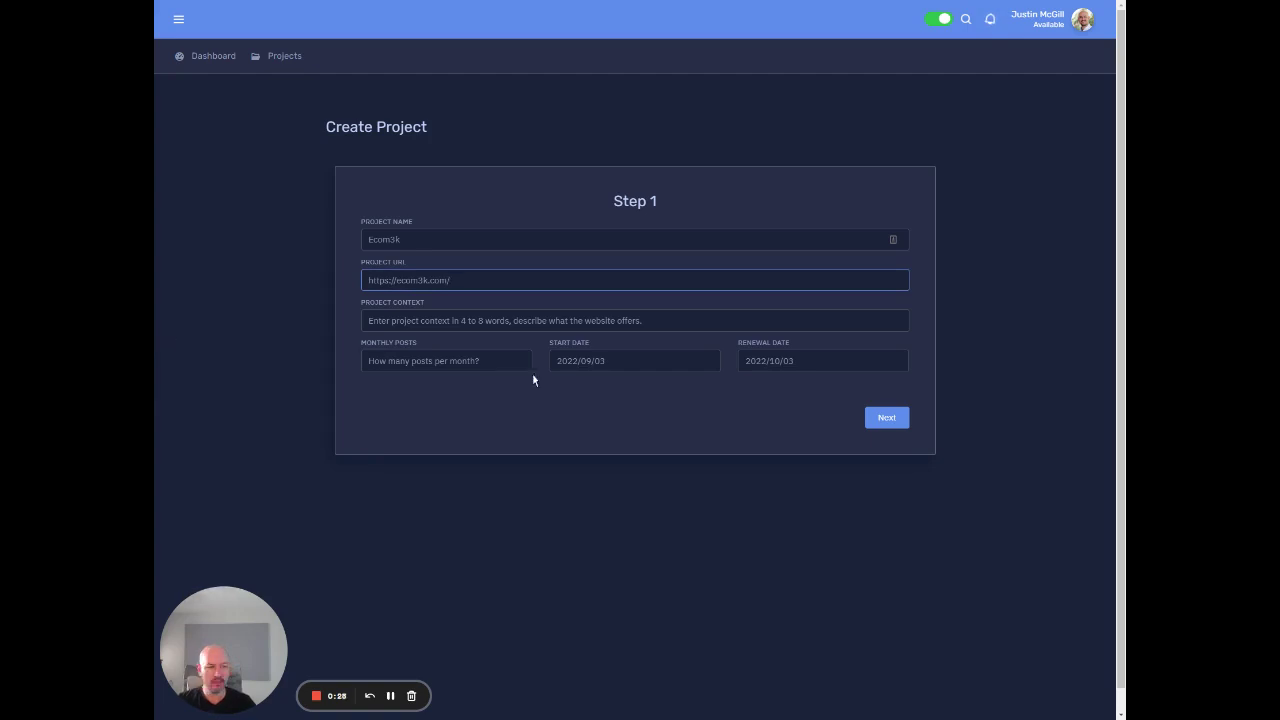
pyautogui.click(370, 320)
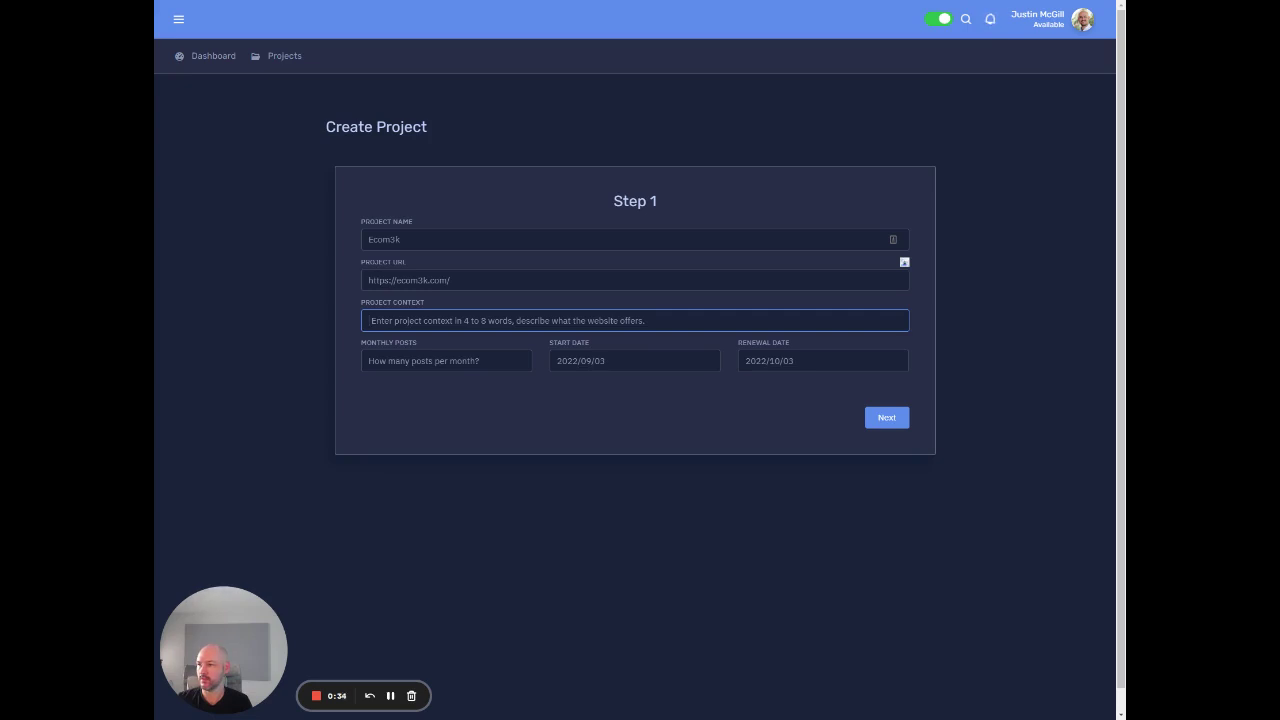
pyautogui.write('Growing a prof')
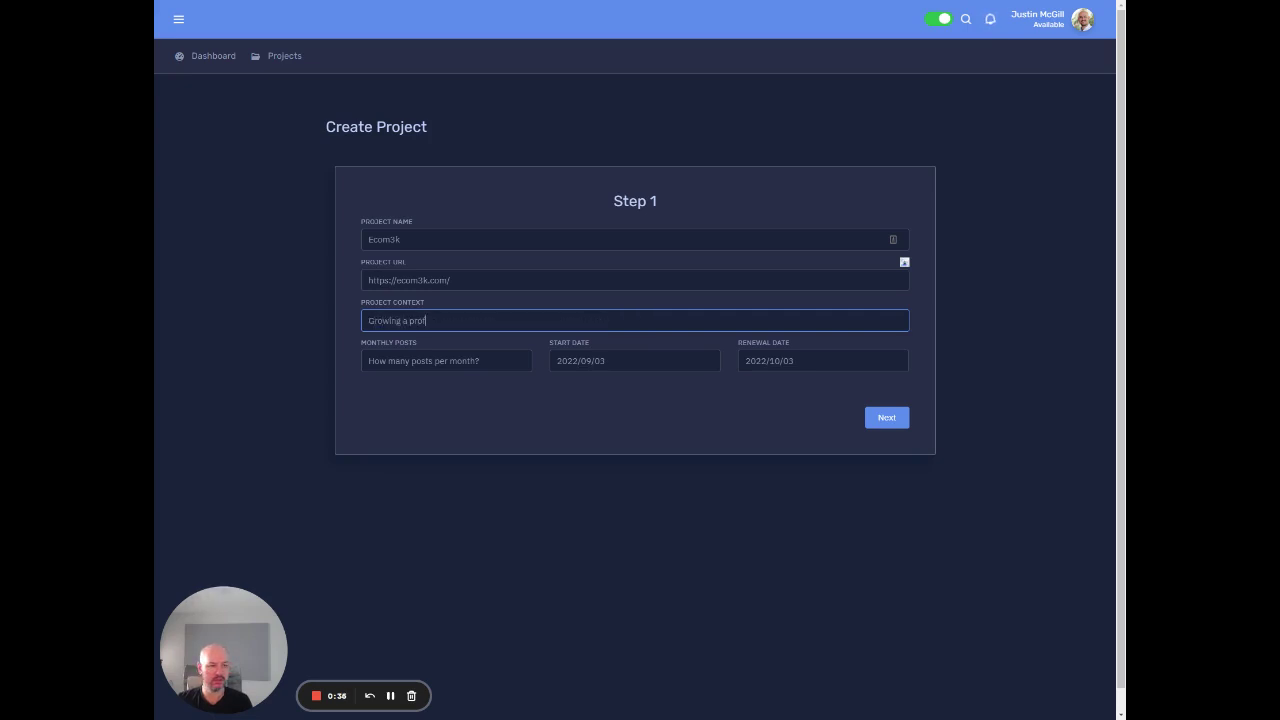
pyautogui.write('itable amazon business and protecting ')
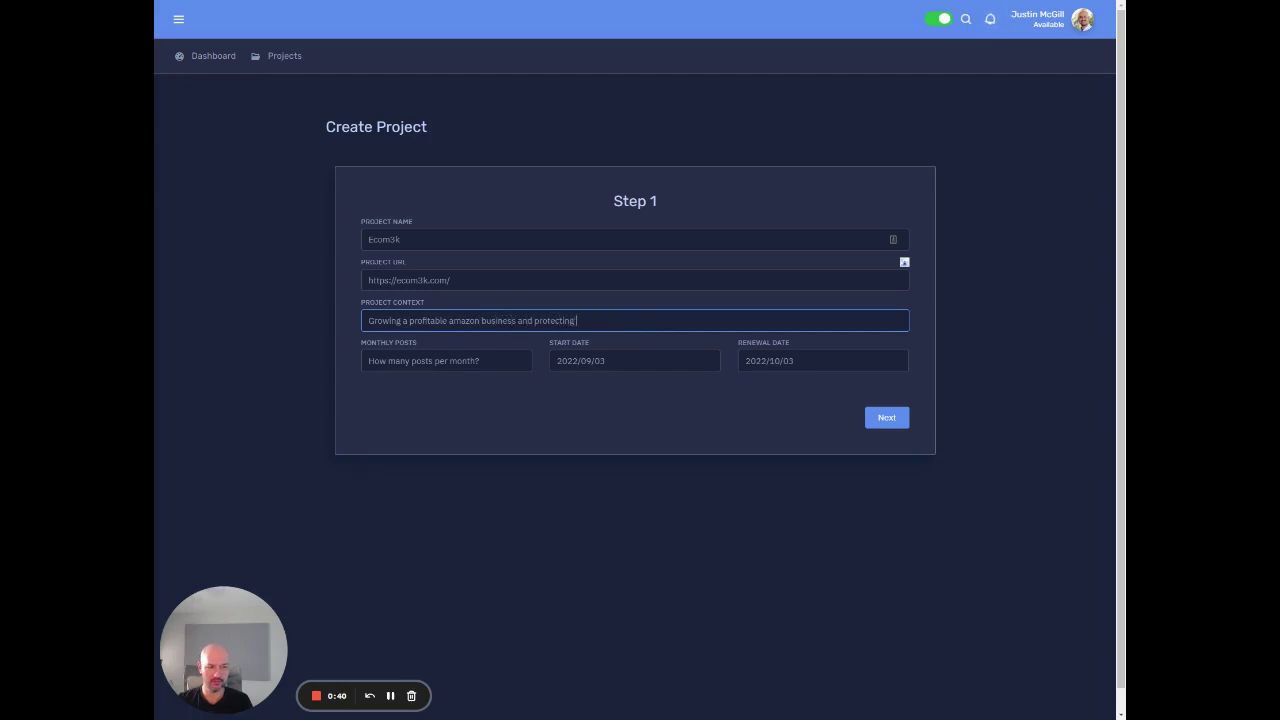
pyautogui.write('your data')
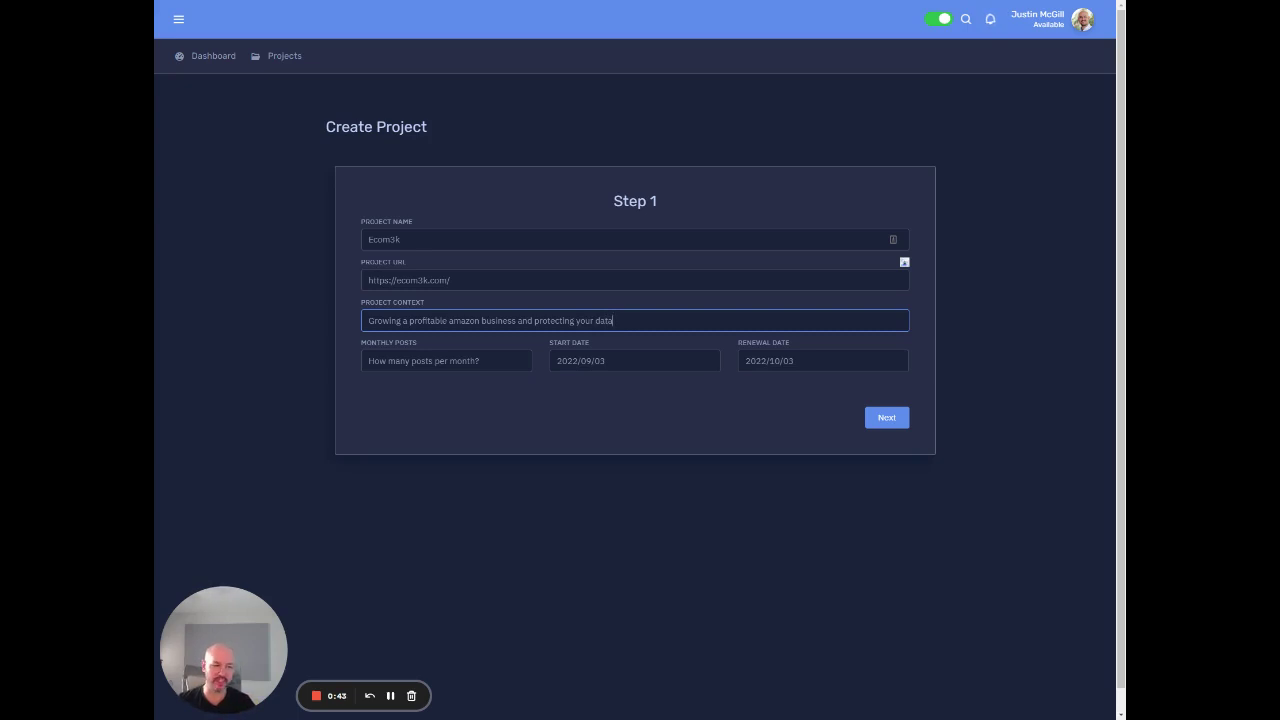
pyautogui.click(446, 361)
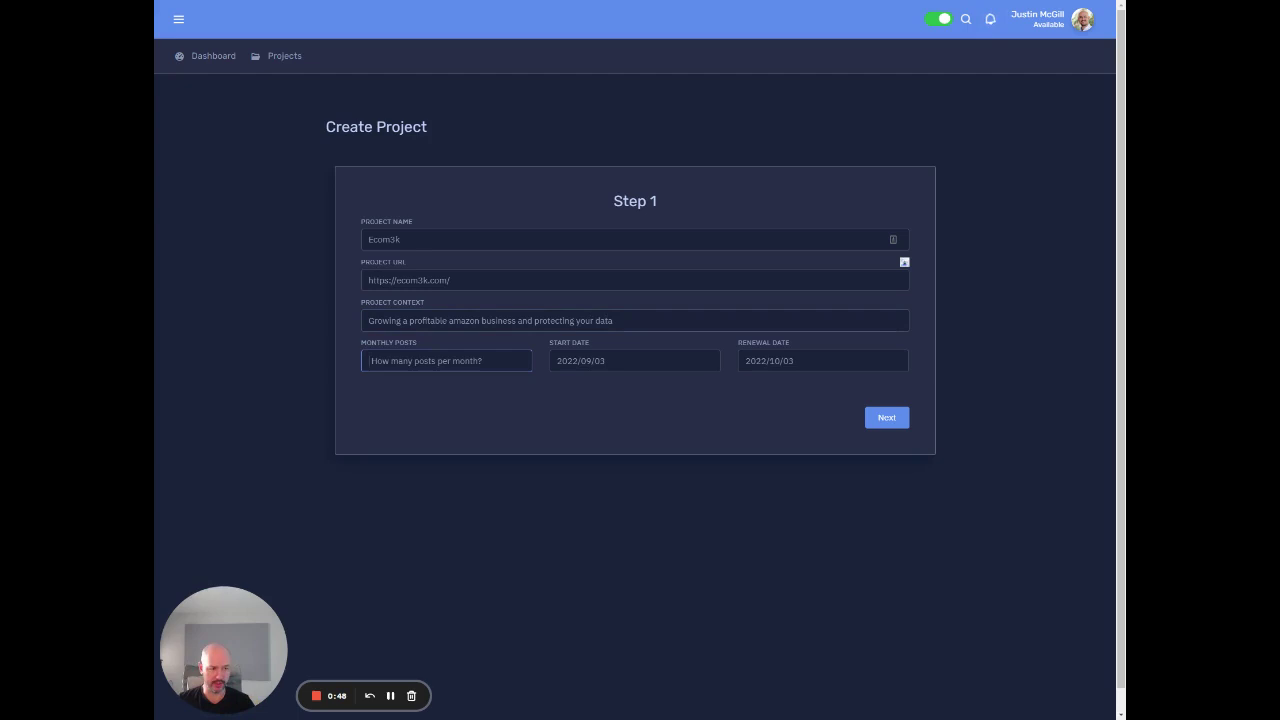
pyautogui.write('20')
pyautogui.click(456, 413)
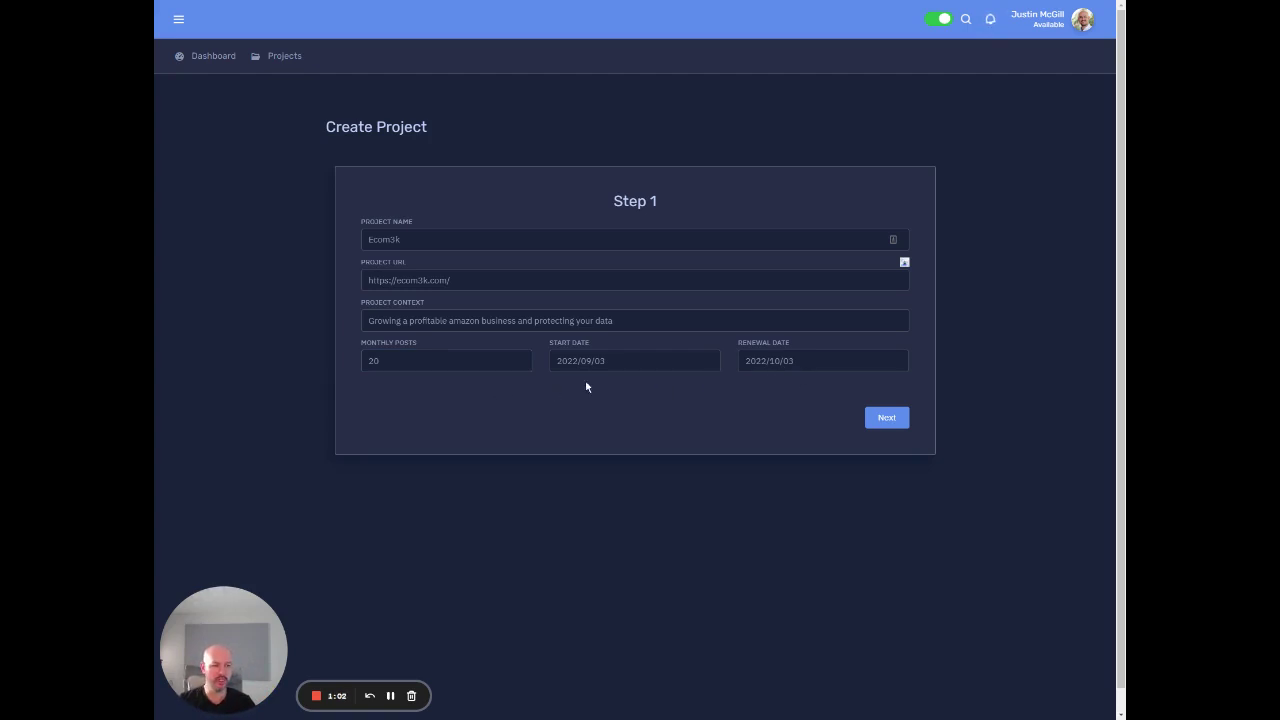
pyautogui.click(885, 420)
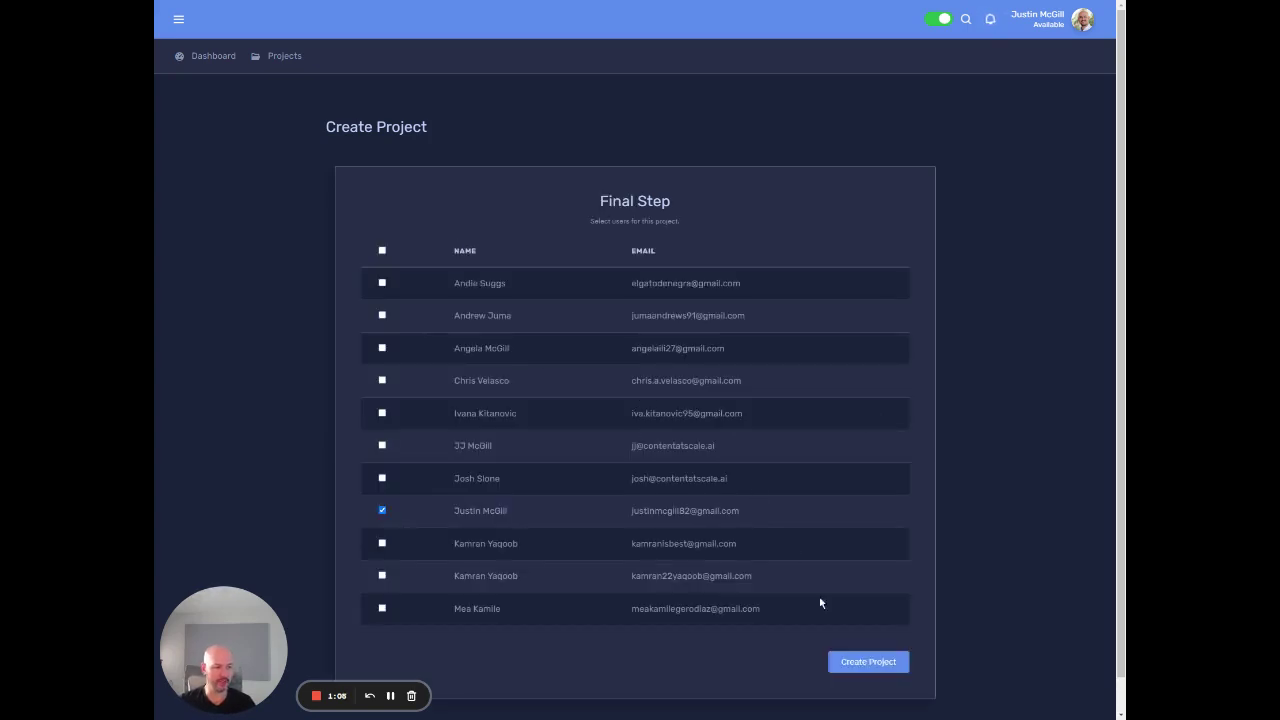
# Create the Ecom3k project and add the keyword 'How to Grow Your Amazon Business' for immediate creation
pyautogui.click(861, 666)
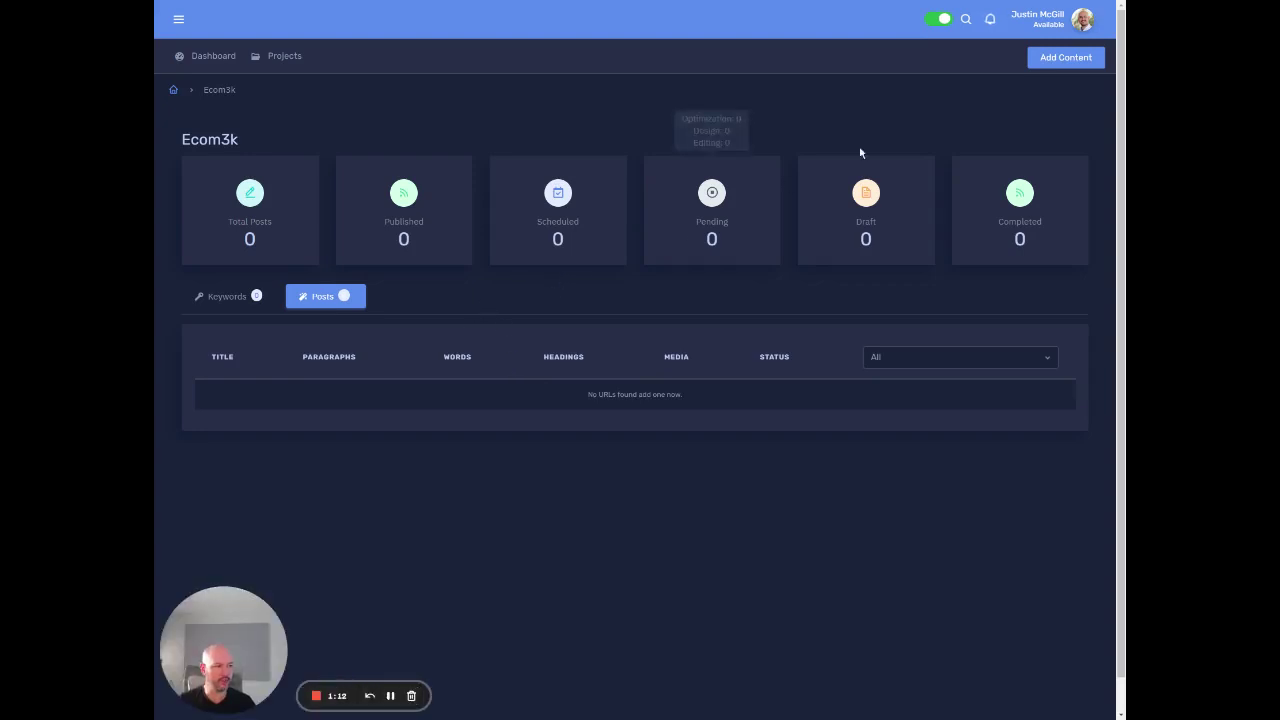
pyautogui.click(1067, 59)
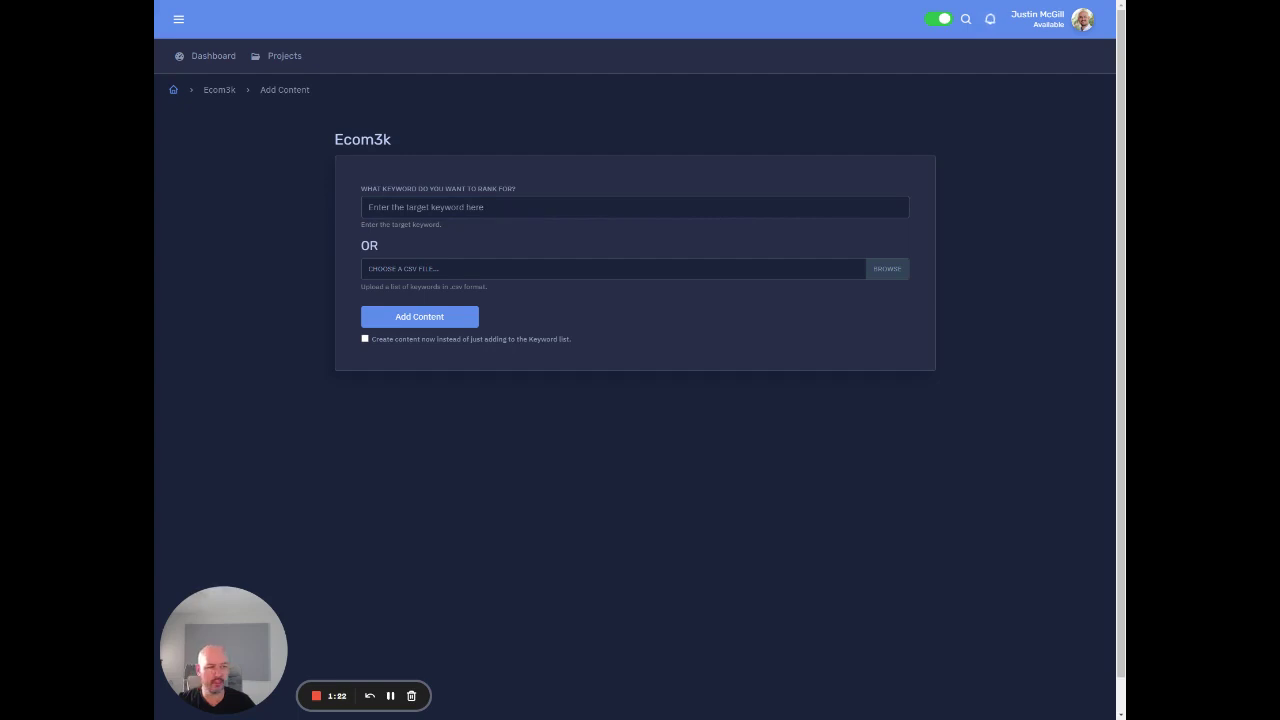
pyautogui.click(370, 207)
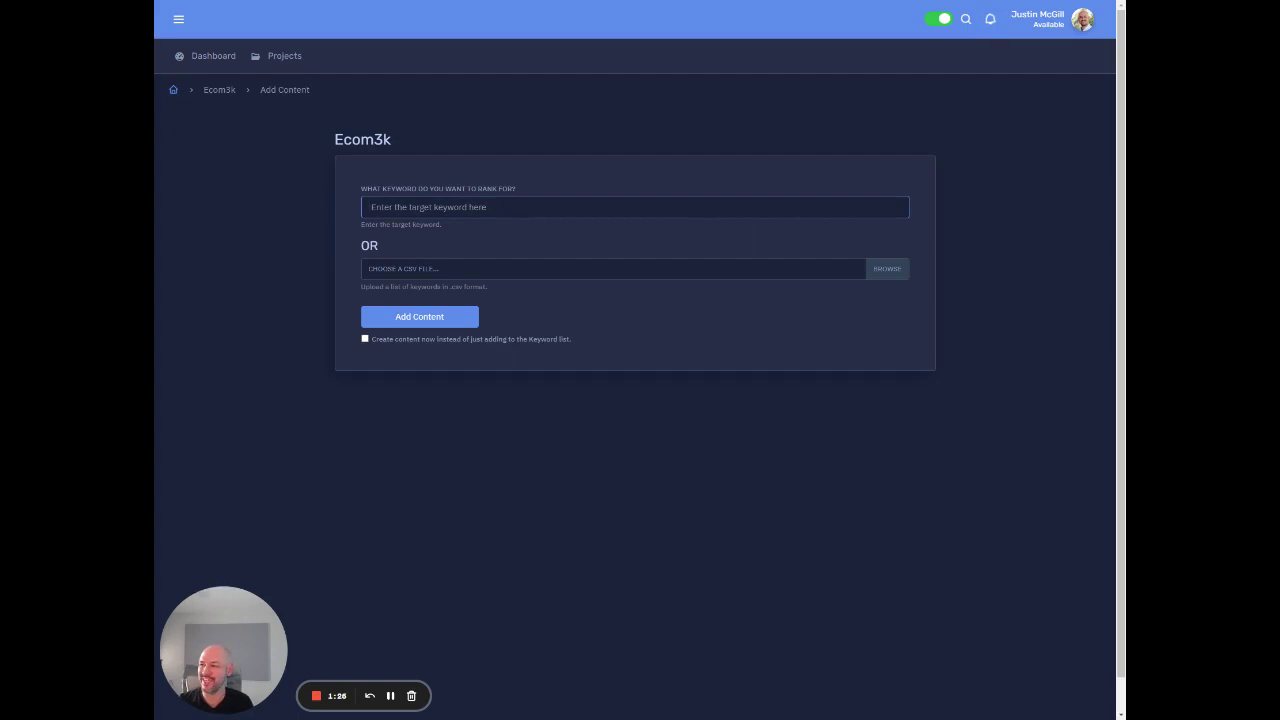
pyautogui.write('How to Grow')
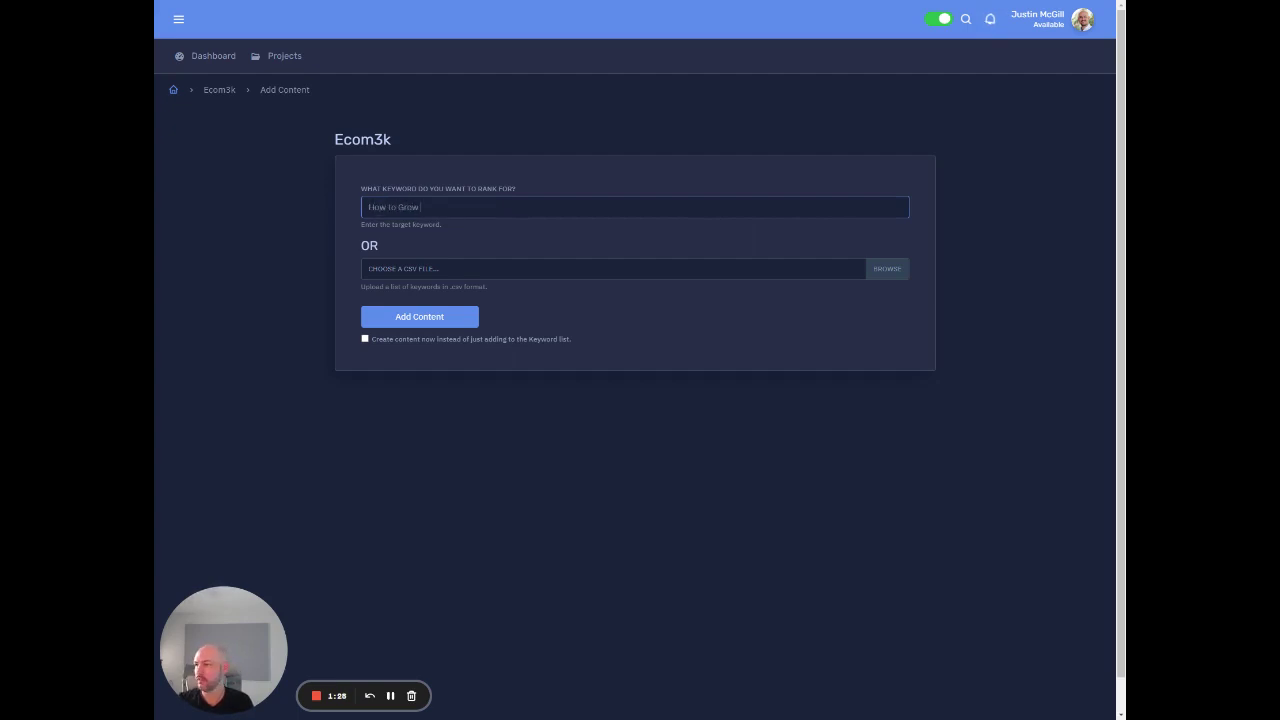
pyautogui.write(' Your Amazon Business')
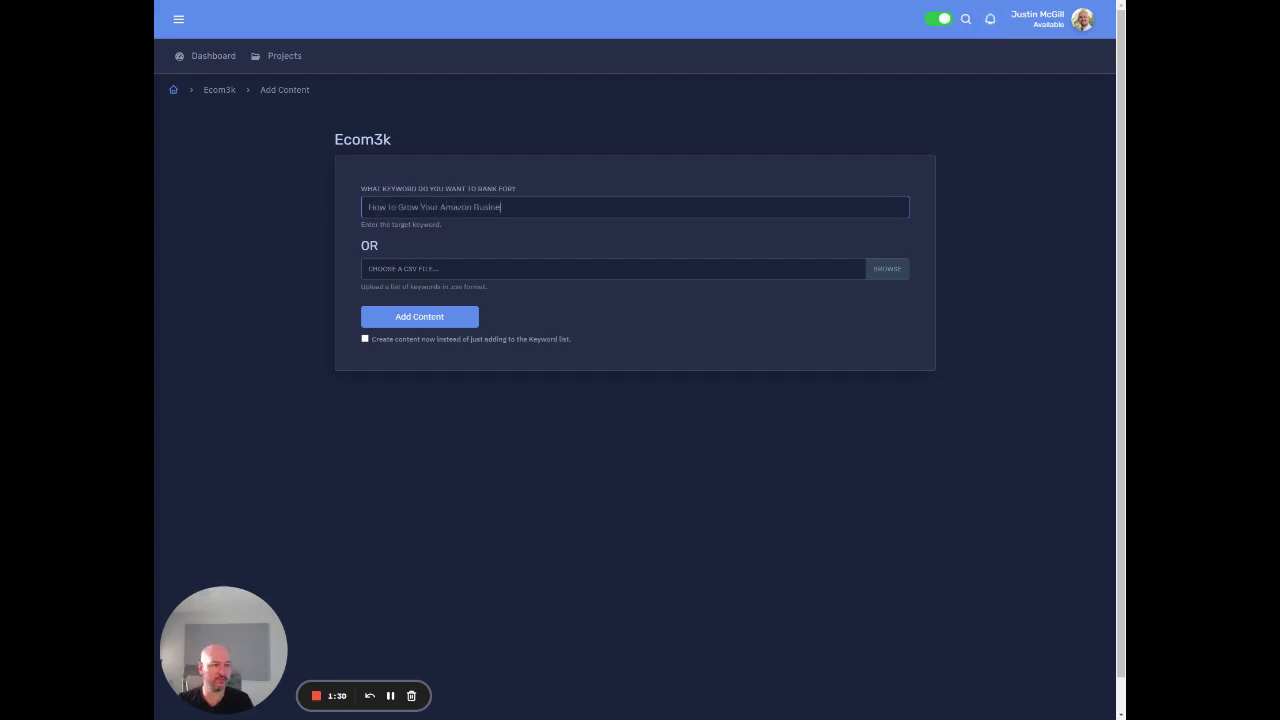
pyautogui.click(364, 339)
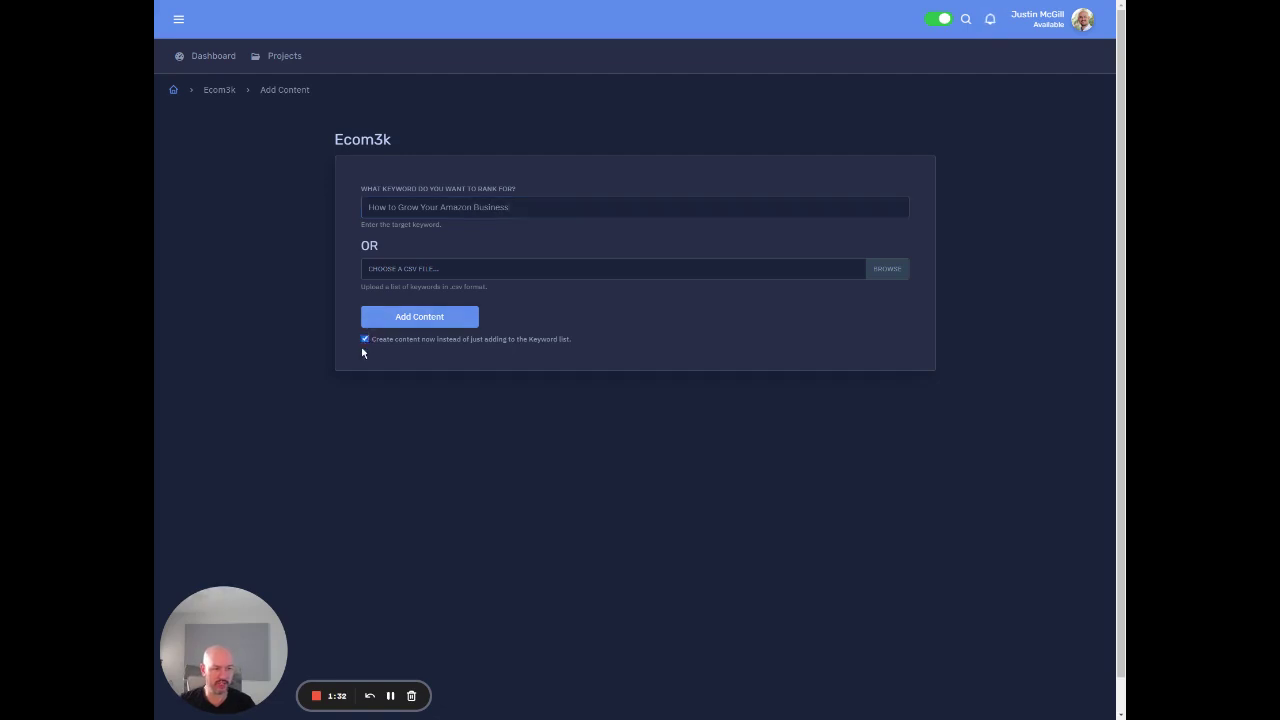
pyautogui.click(430, 317)
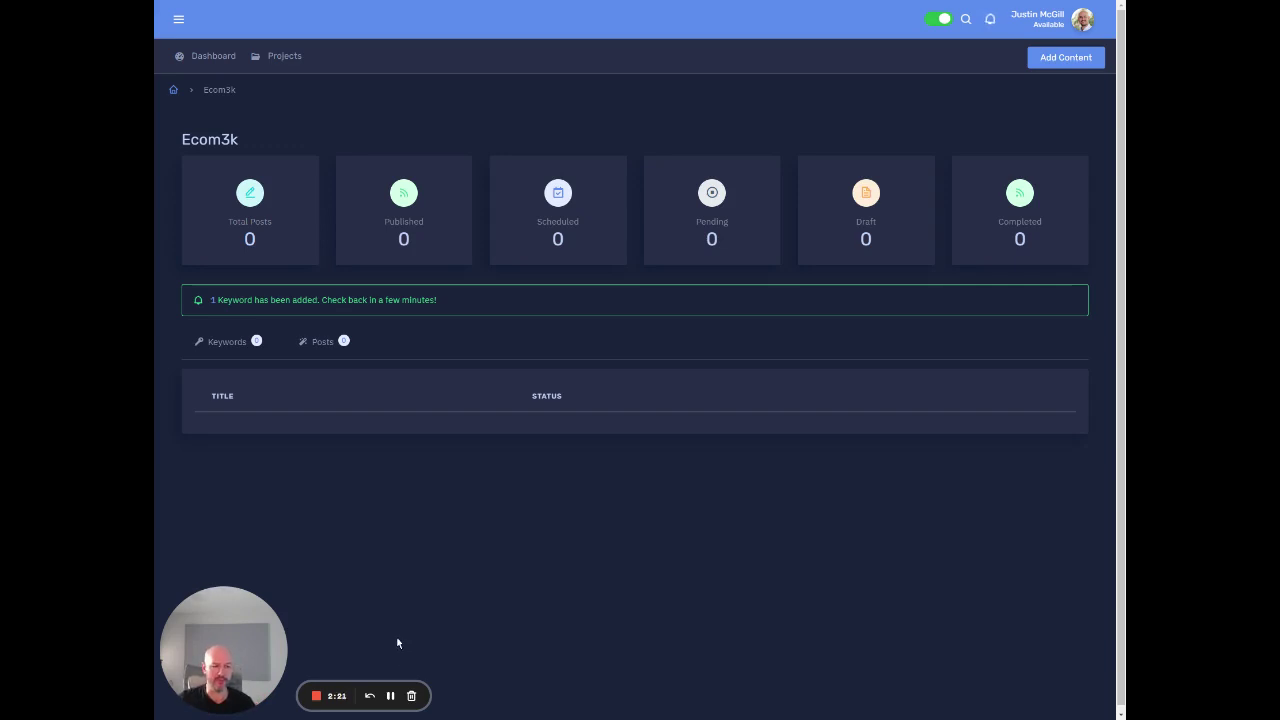
# Show the Ecom3k Posts list with the pending Amazon advertising post
pyautogui.click(391, 697)
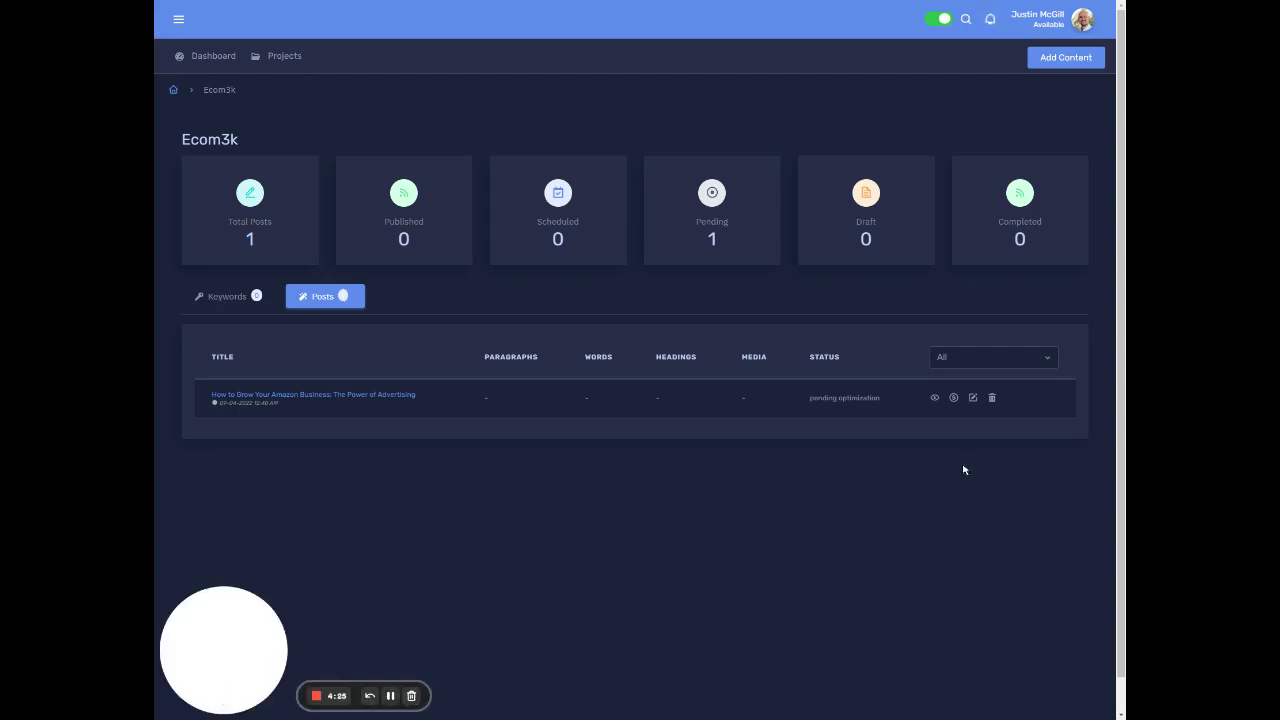
# Open the 'How to Grow Your Amazon Business: The Power of Advertising' post in the editor
pyautogui.click(973, 399)
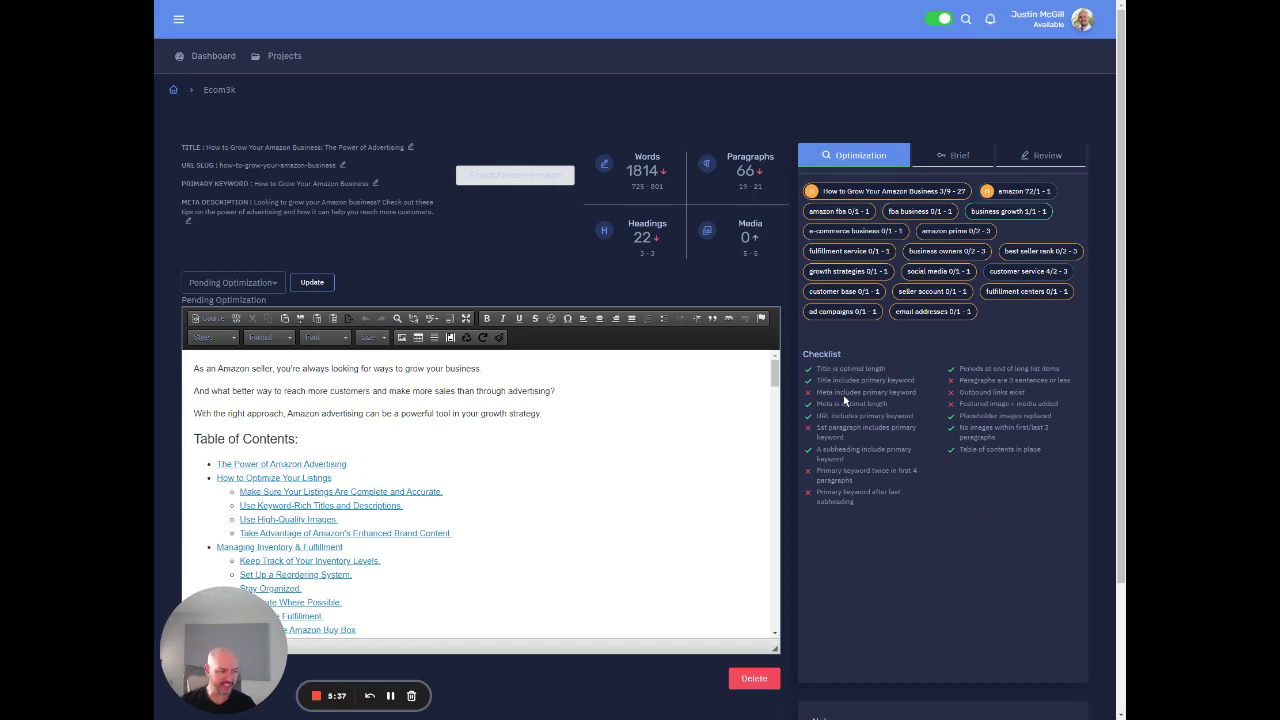
# Rewrite the meta description's start as 'Want to learn how' and save it
pyautogui.click(188, 224)
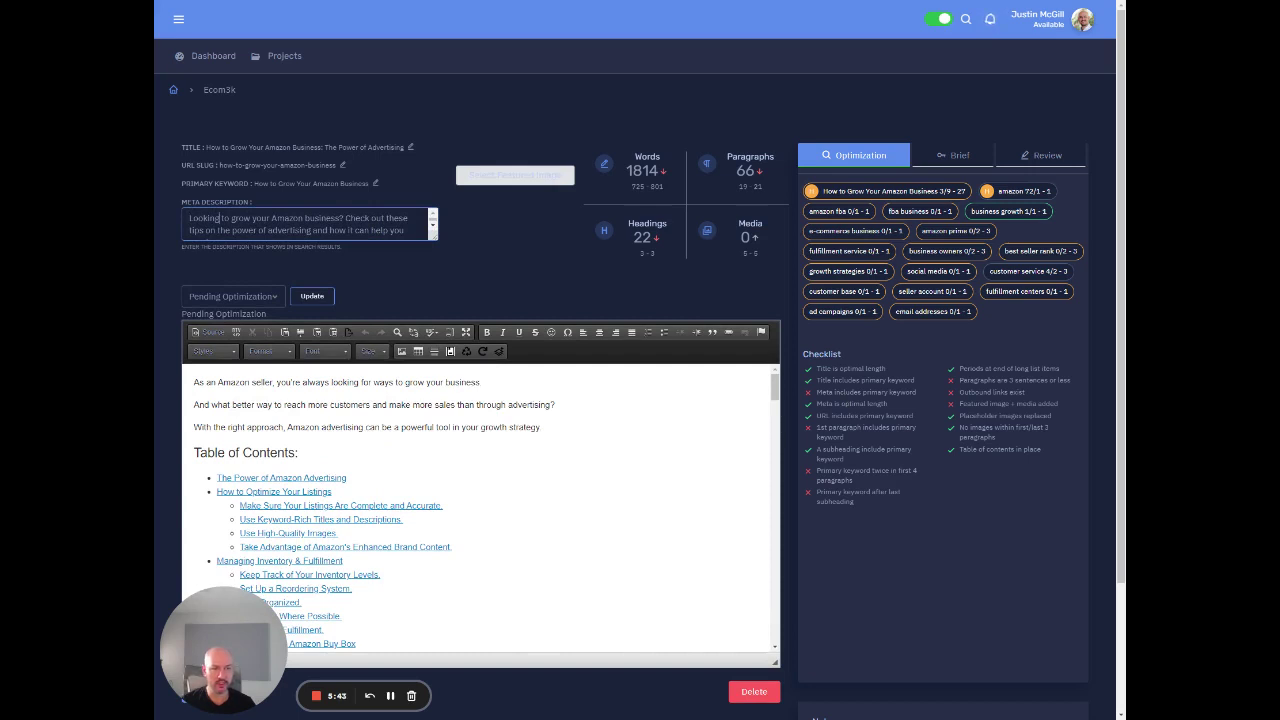
pyautogui.write('got hrlp')
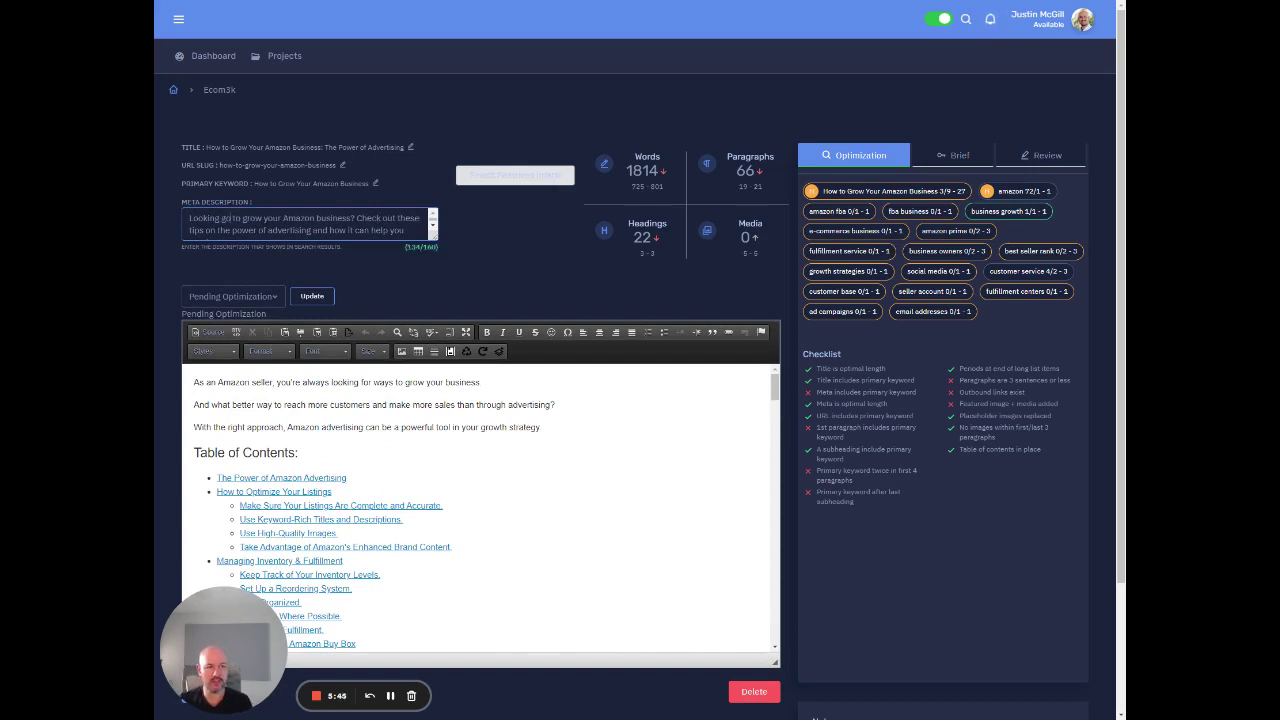
pyautogui.press('BackSpace')
pyautogui.press('BackSpace')
pyautogui.press('BackSpace')
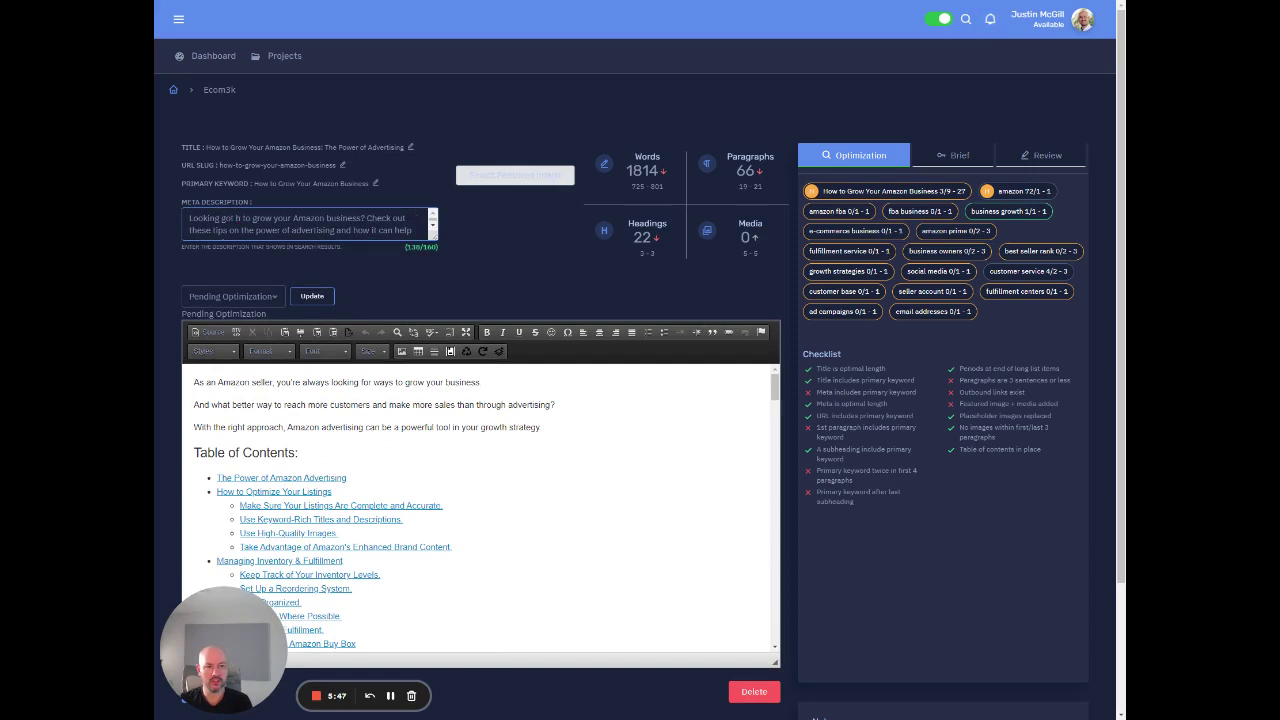
pyautogui.press('BackSpace')
pyautogui.press('BackSpace')
pyautogui.press('BackSpace')
pyautogui.press('BackSpace')
pyautogui.press('BackSpace')
pyautogui.press('BackSpace')
pyautogui.press('BackSpace')
pyautogui.press('BackSpace')
pyautogui.press('BackSpace')
pyautogui.press('BackSpace')
pyautogui.press('BackSpace')
pyautogui.press('BackSpace')
pyautogui.press('BackSpace')
pyautogui.press('BackSpace')
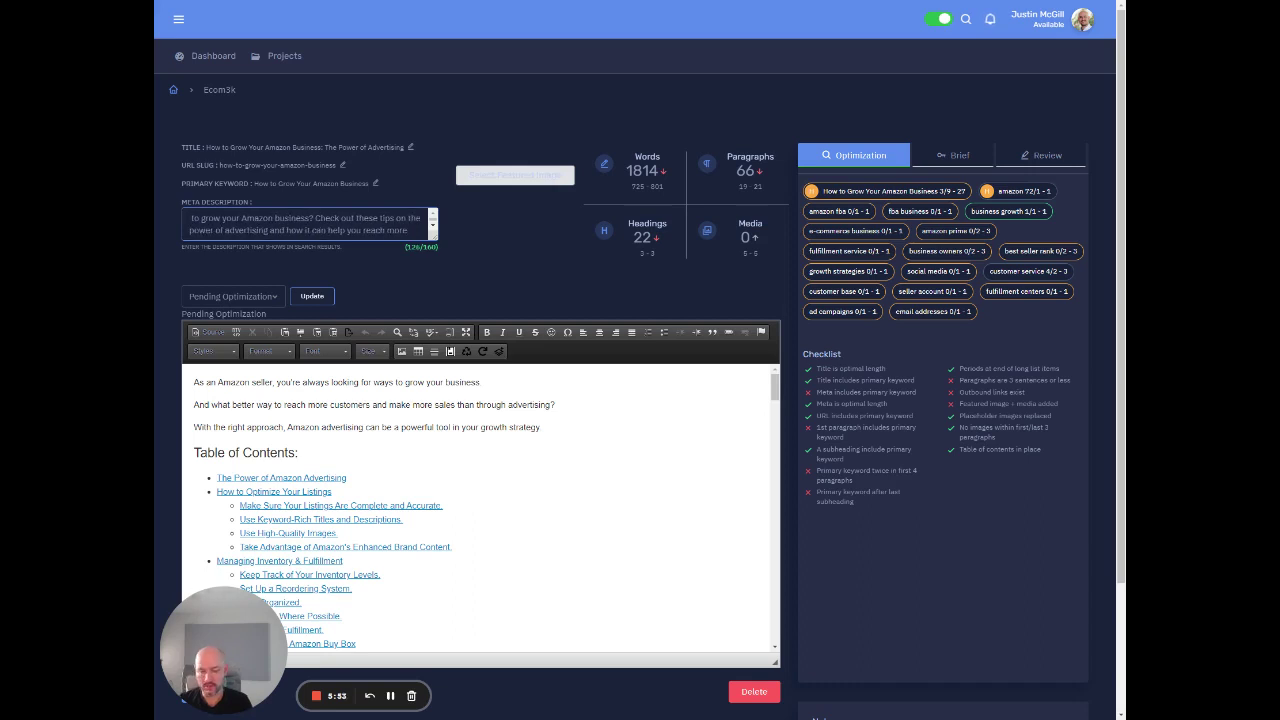
pyautogui.write('Want to learn ho ')
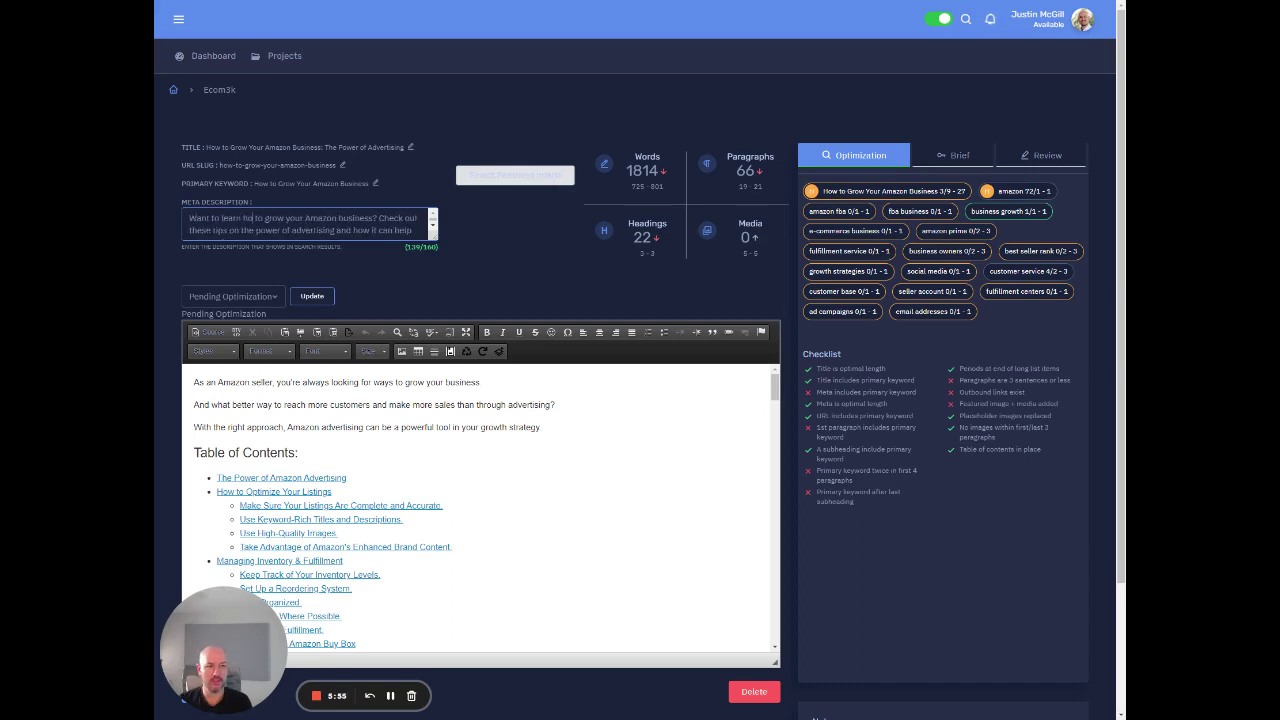
pyautogui.write('w')
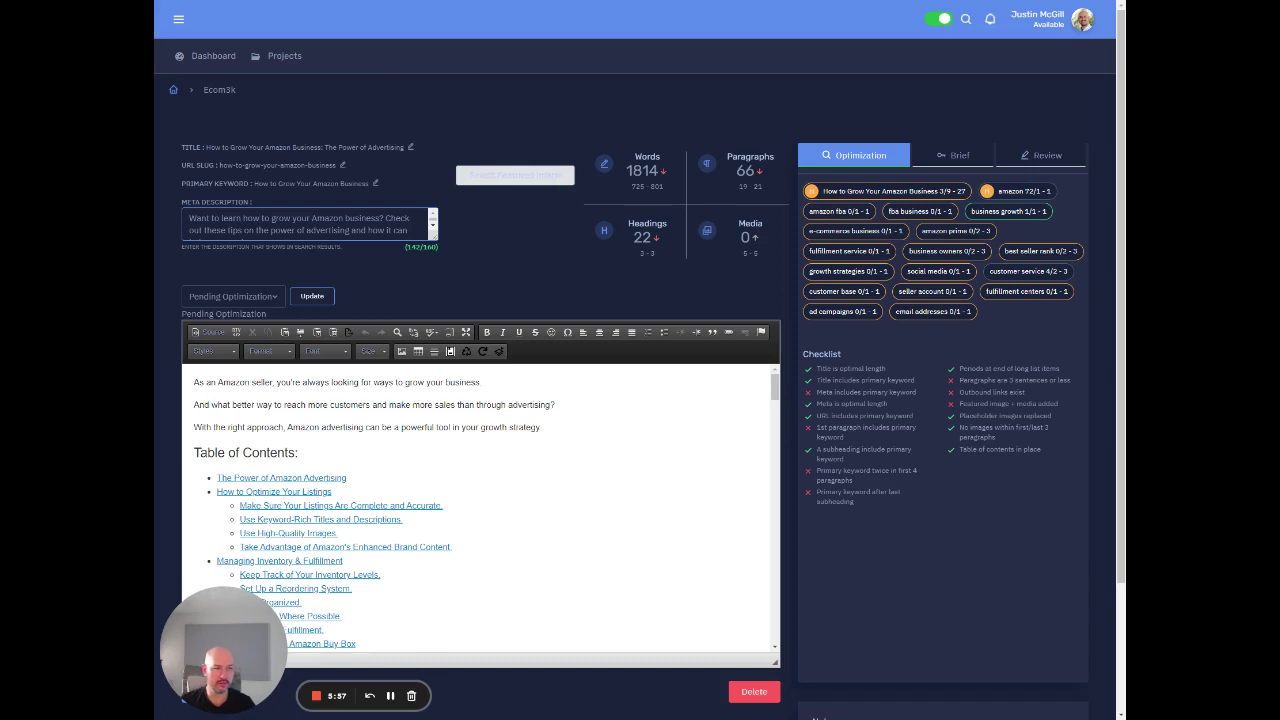
pyautogui.click(389, 262)
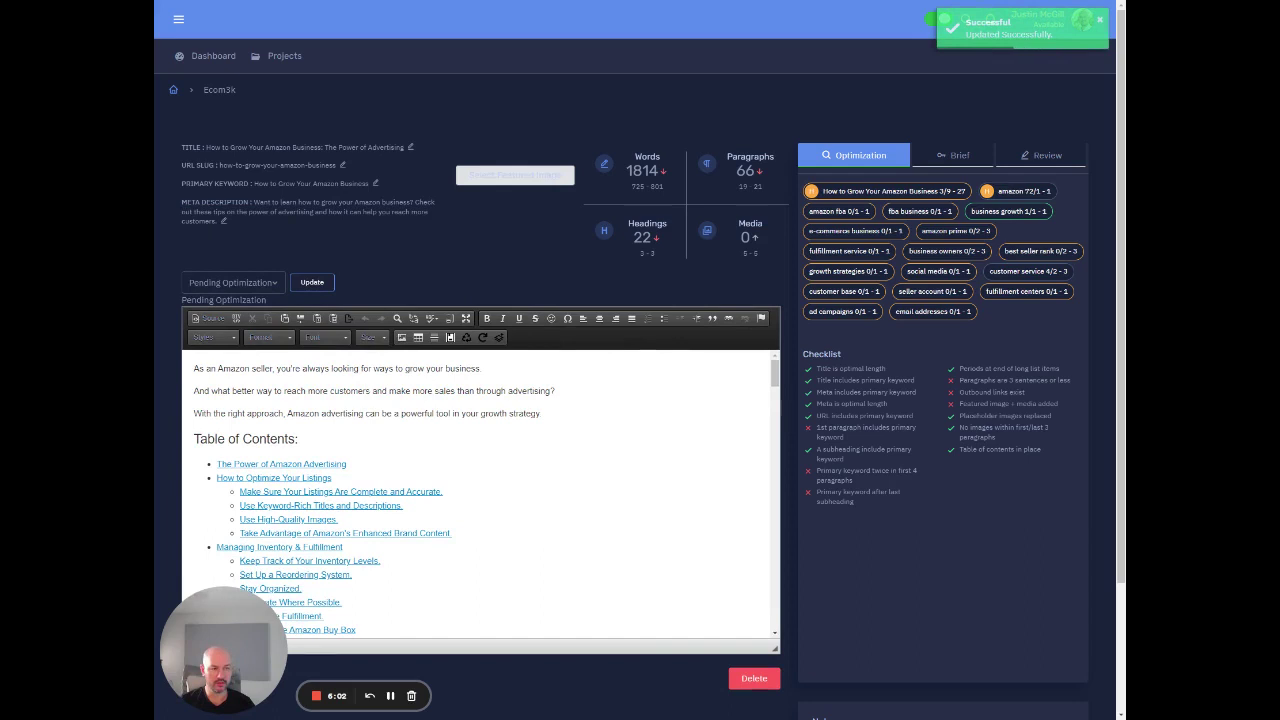
# End the opening sentence with 'how to grow your Amazong business.' and delete the leftover clause
pyautogui.click(277, 368)
pyautogui.write('you might be wondering')
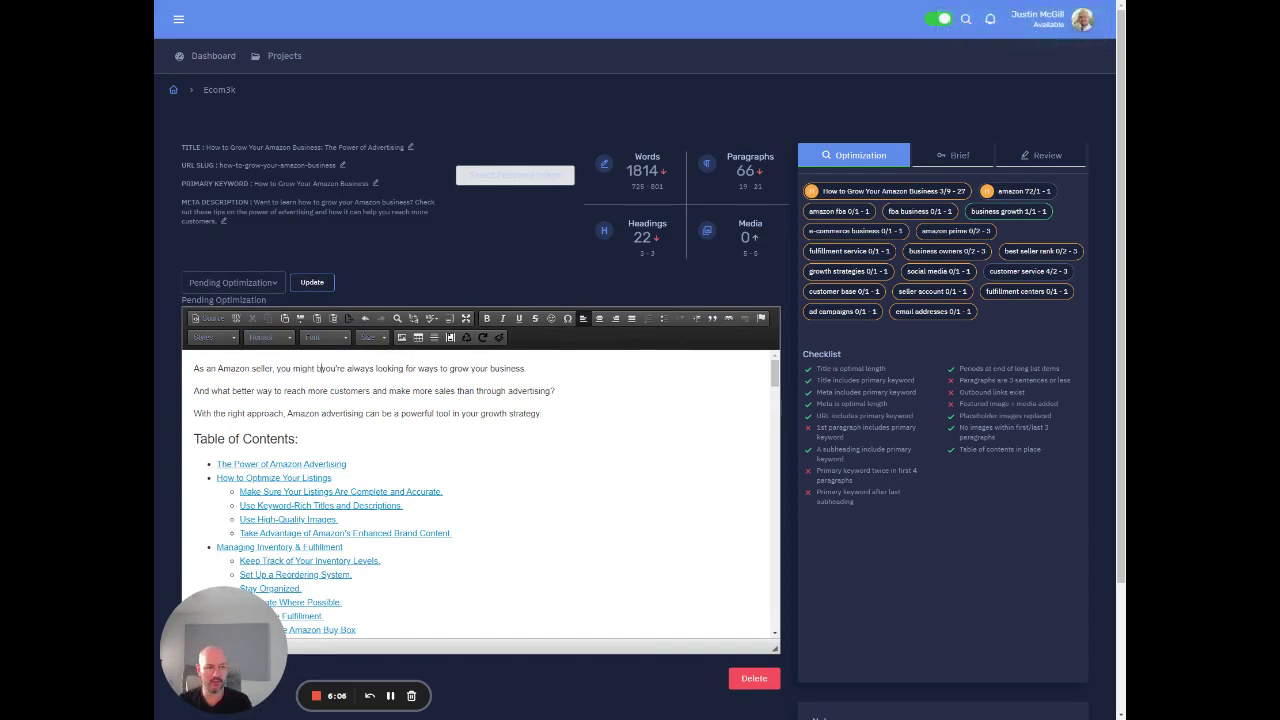
pyautogui.write(' how to gr')
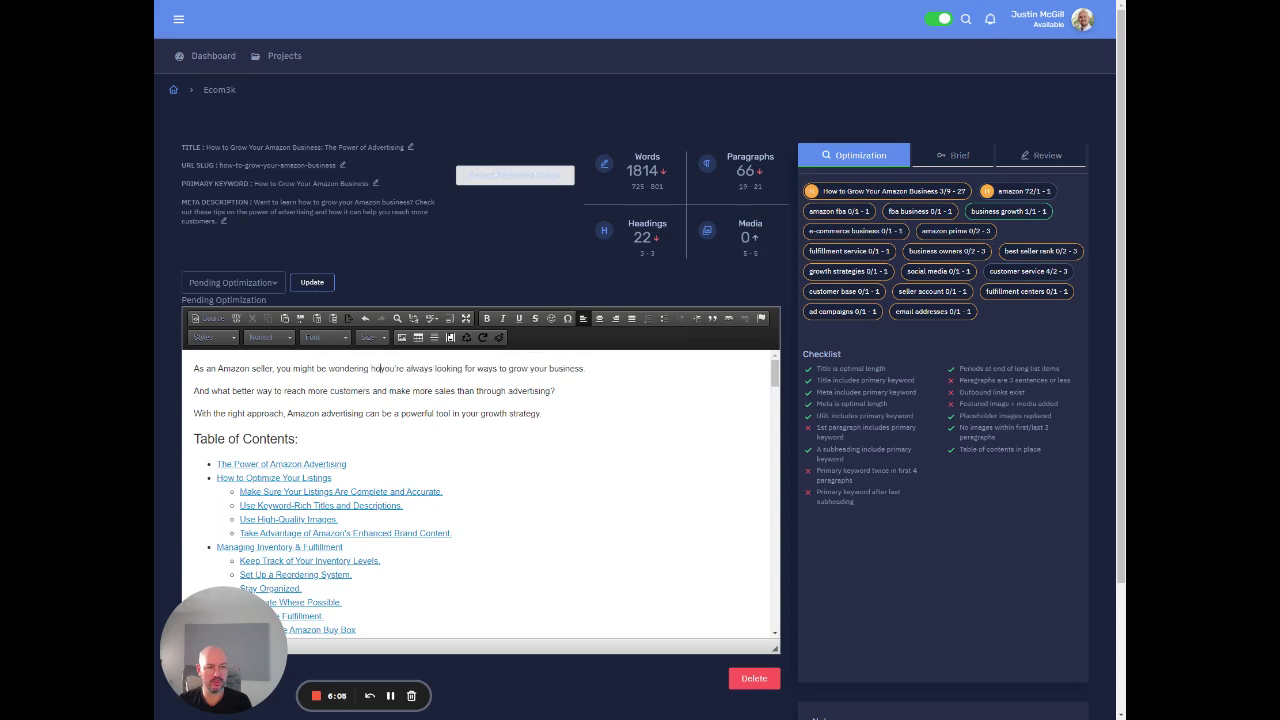
pyautogui.write('ow your Amazong busin')
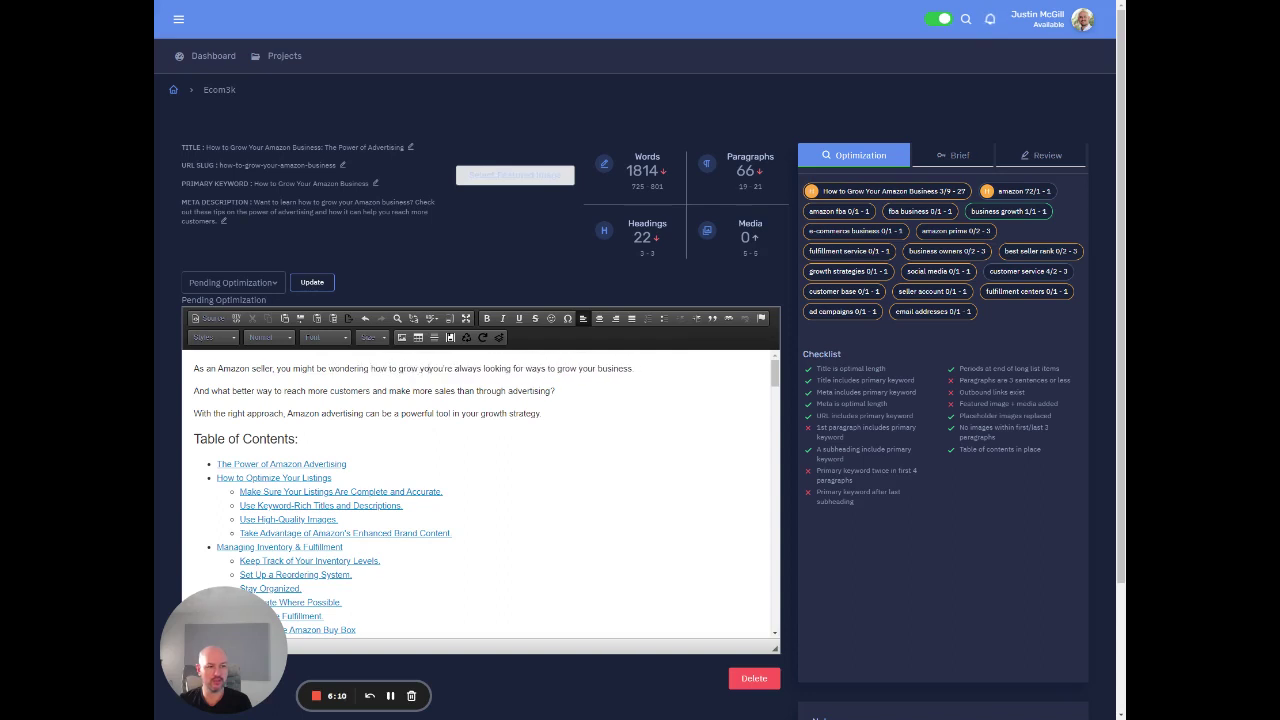
pyautogui.write('ess. ')
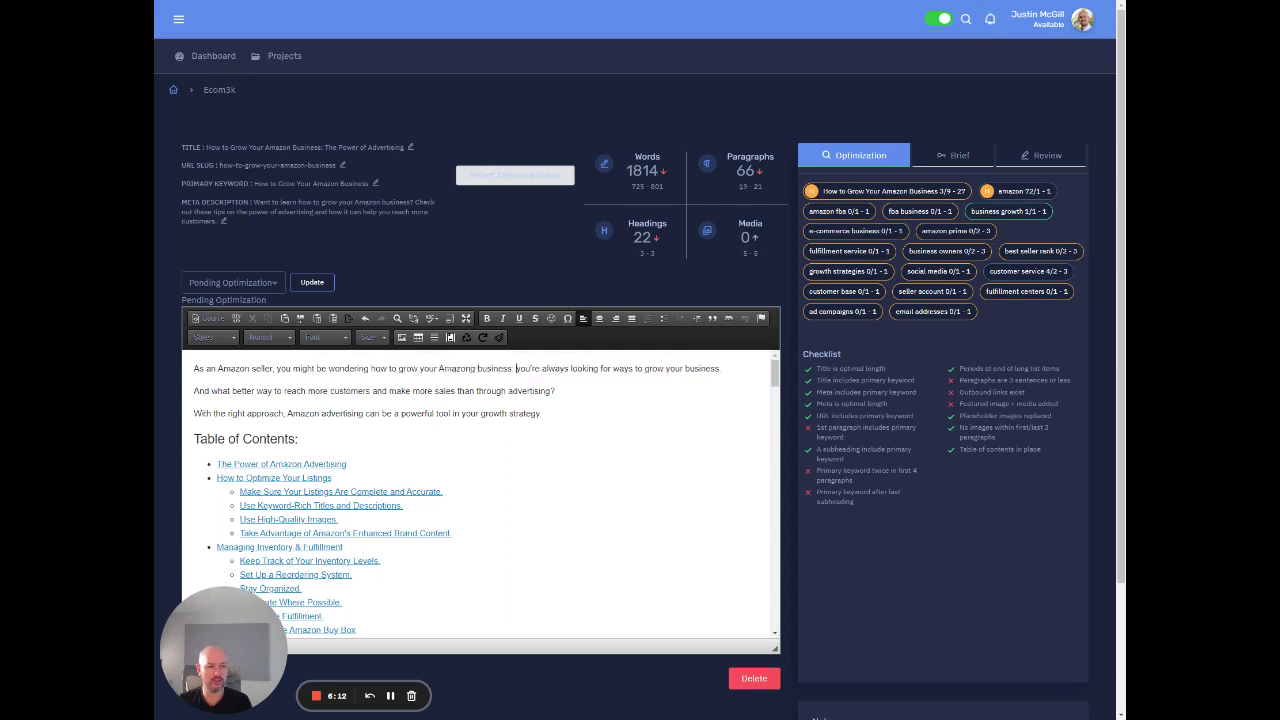
pyautogui.write('Y')
pyautogui.press('Delete')
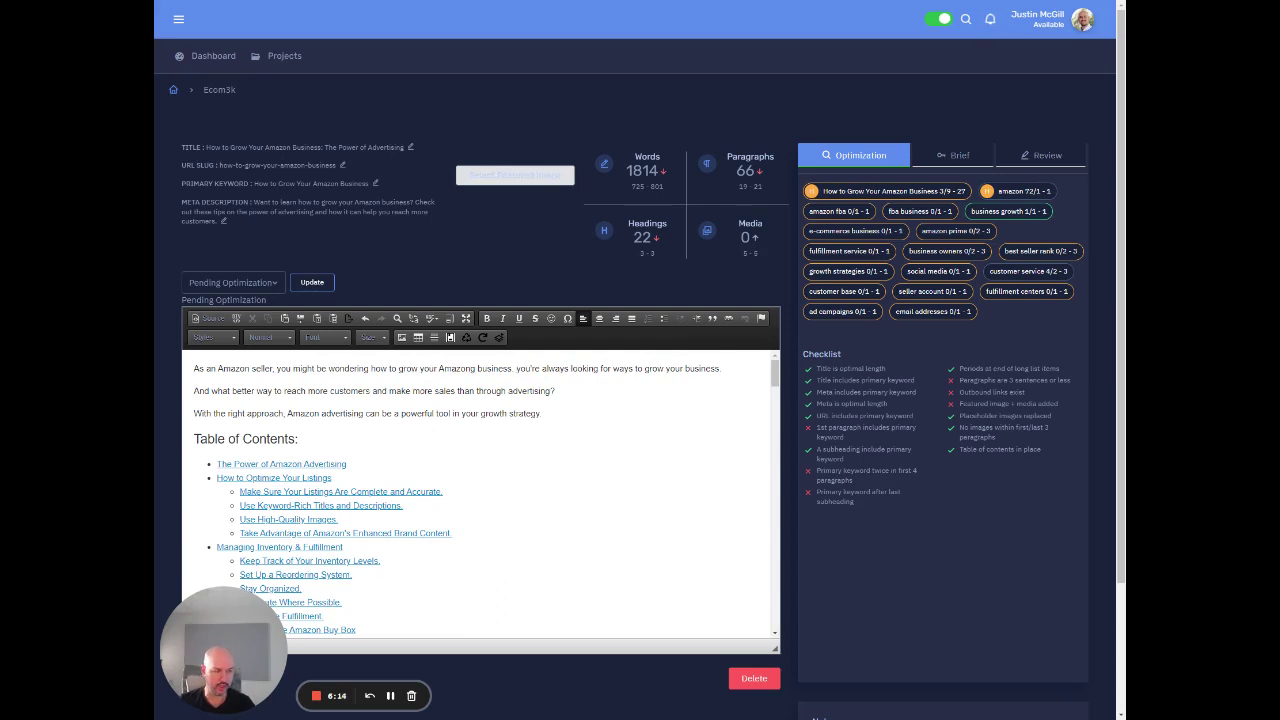
pyautogui.hotkey('ctrl', 'shift', 'Right')
pyautogui.hotkey('ctrl', 'shift', 'Right')
pyautogui.hotkey('ctrl', 'shift', 'Right')
pyautogui.hotkey('ctrl', 'shift', 'Right')
pyautogui.hotkey('ctrl', 'shift', 'Right')
pyautogui.hotkey('ctrl', 'shift', 'Right')
pyautogui.hotkey('ctrl', 'shift', 'Right')
pyautogui.hotkey('ctrl', 'shift', 'Right')
pyautogui.hotkey('ctrl', 'shift', 'Right')
pyautogui.press('BackSpace')
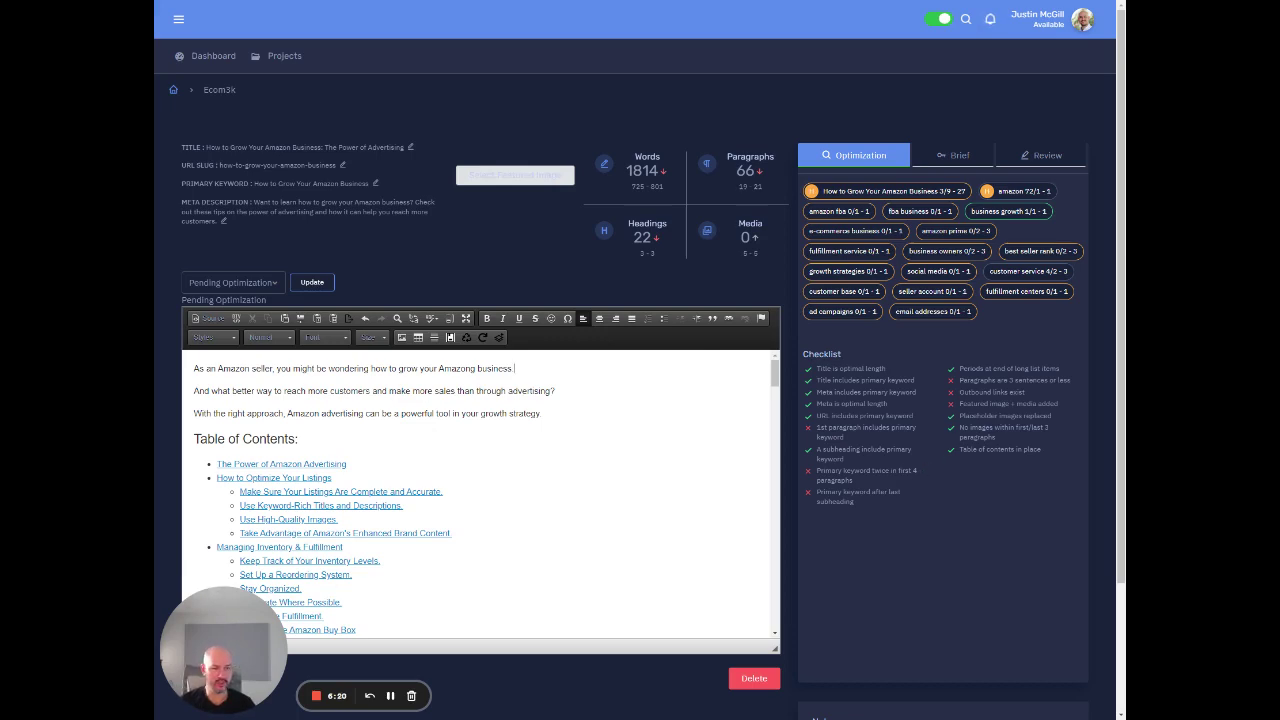
pyautogui.scroll(-5, 480, 490)
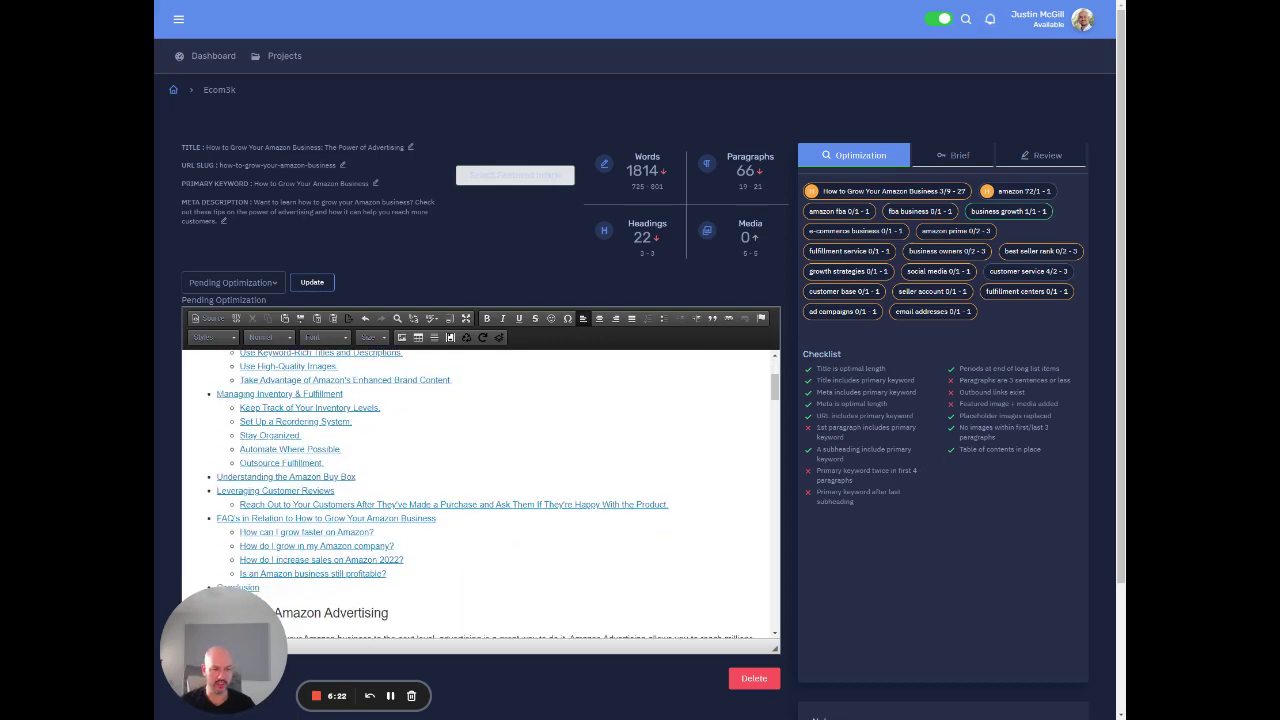
pyautogui.scroll(3, 480, 490)
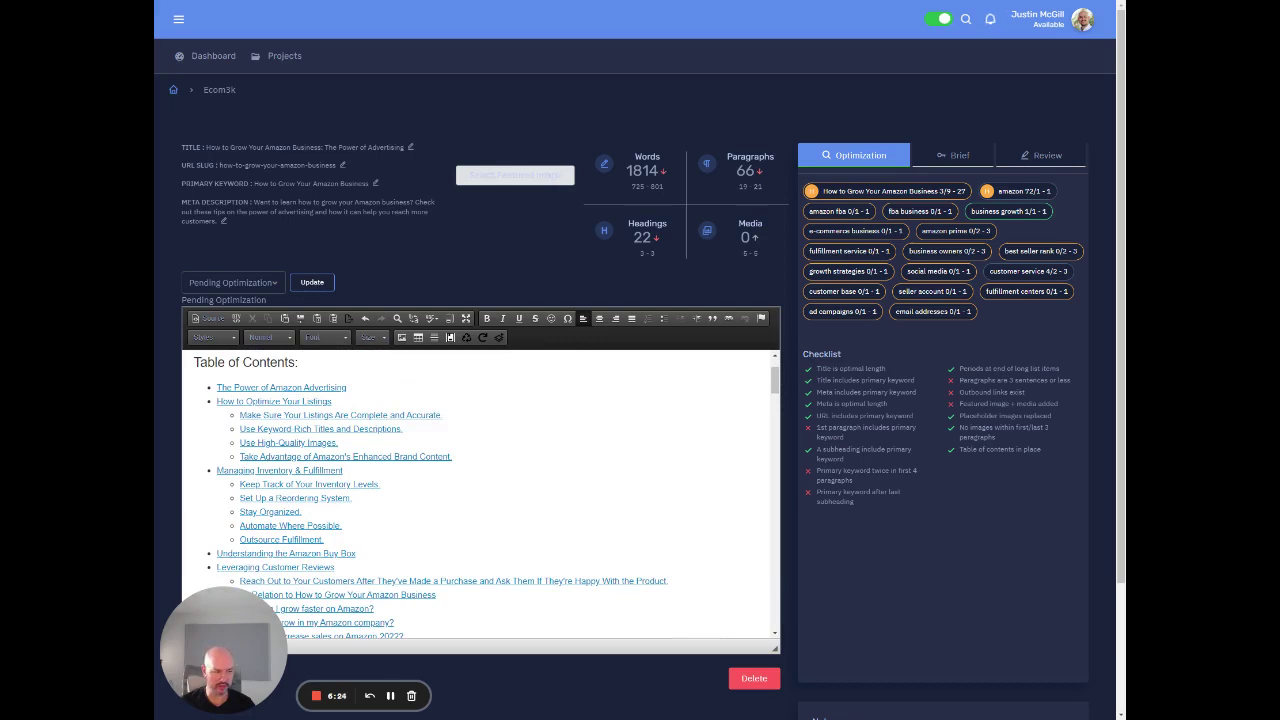
pyautogui.scroll(-1, 480, 490)
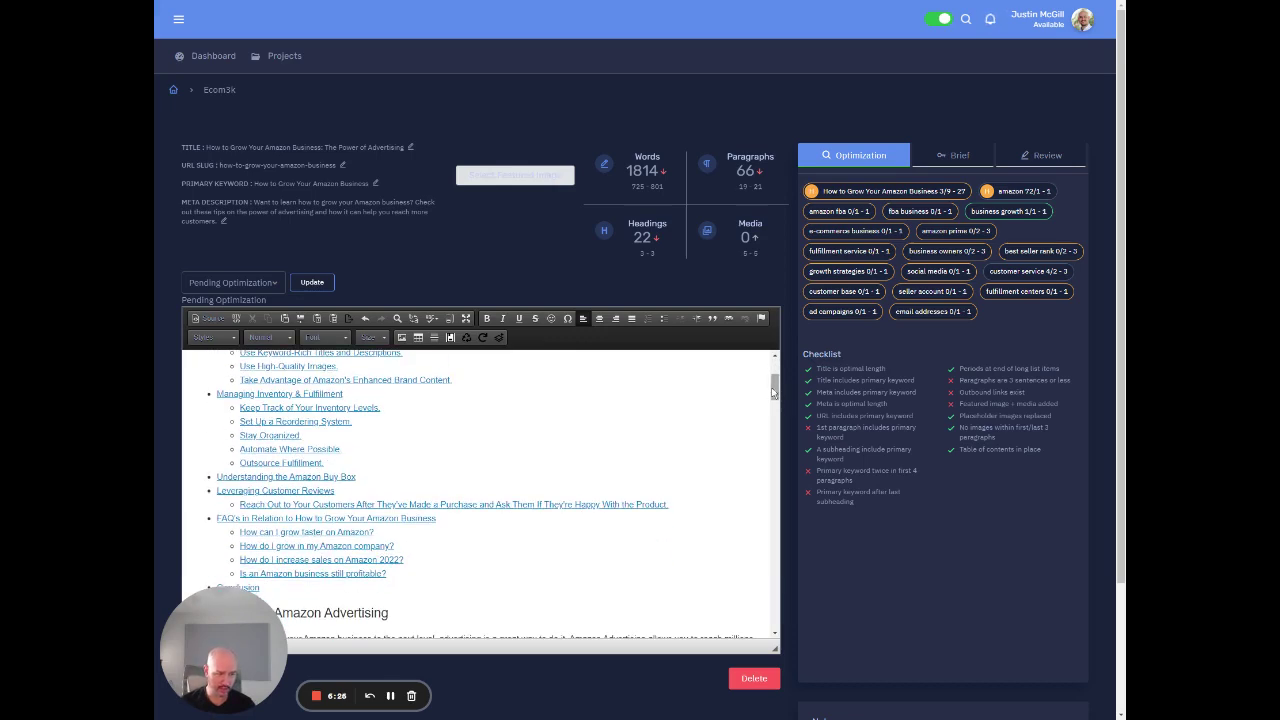
pyautogui.moveTo(774, 394); pyautogui.dragTo(778, 431)
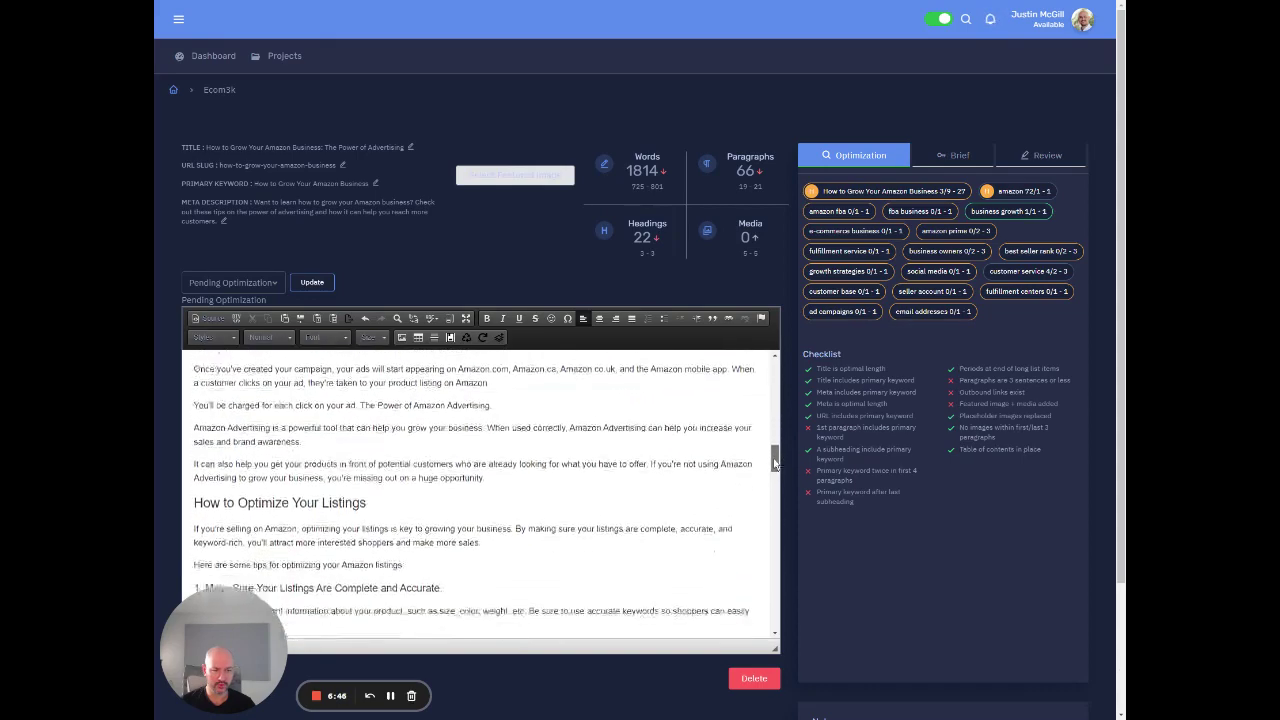
pyautogui.moveTo(773, 466); pyautogui.dragTo(766, 564)
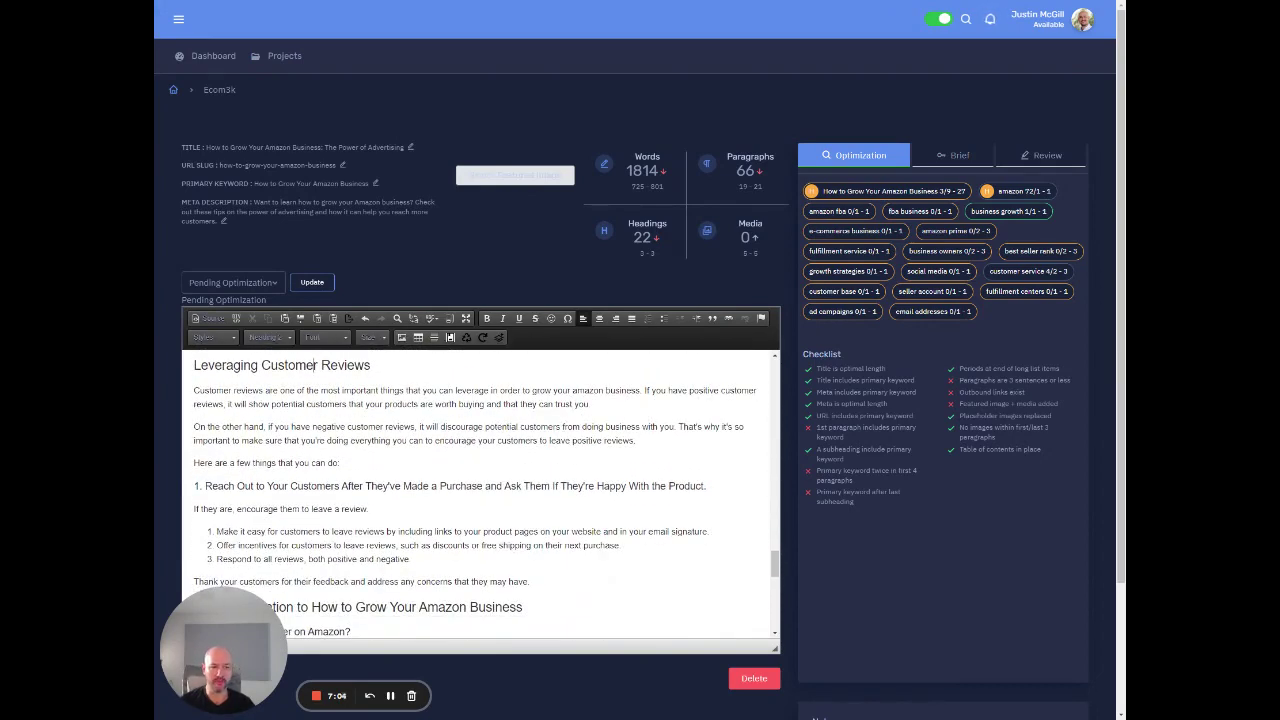
pyautogui.scroll(-3, 480, 490)
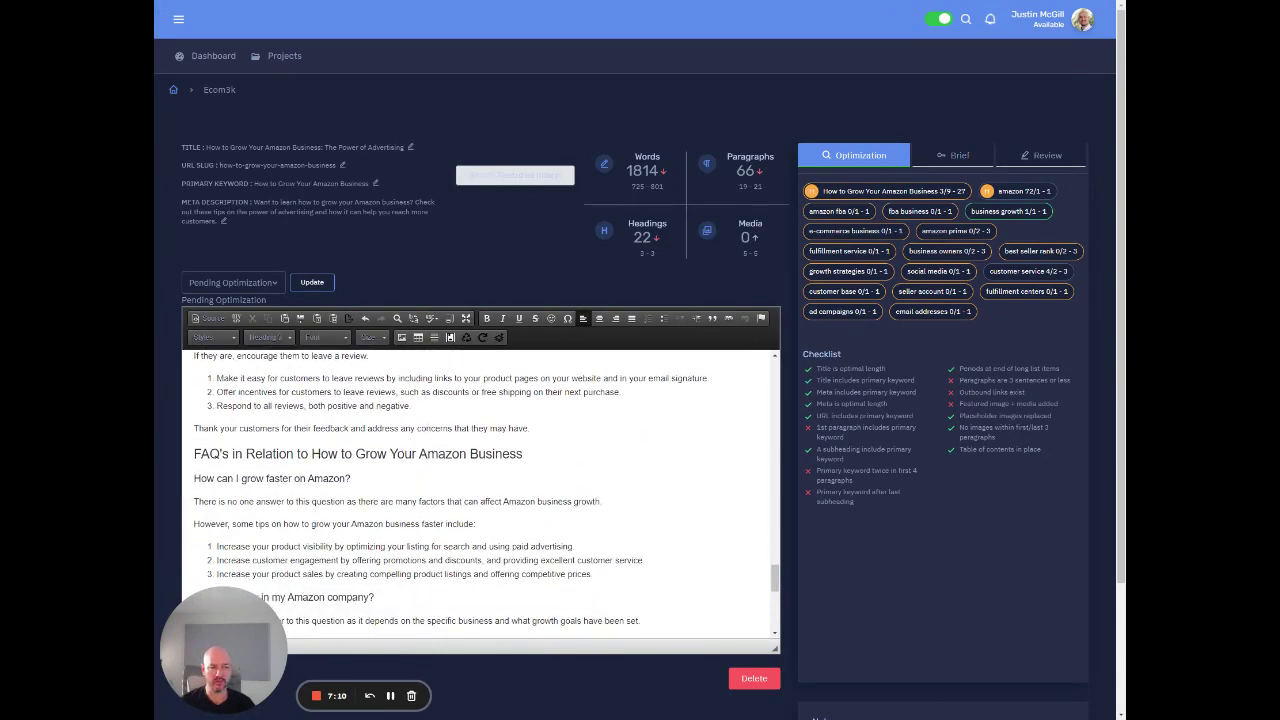
pyautogui.moveTo(778, 577); pyautogui.dragTo(782, 613)
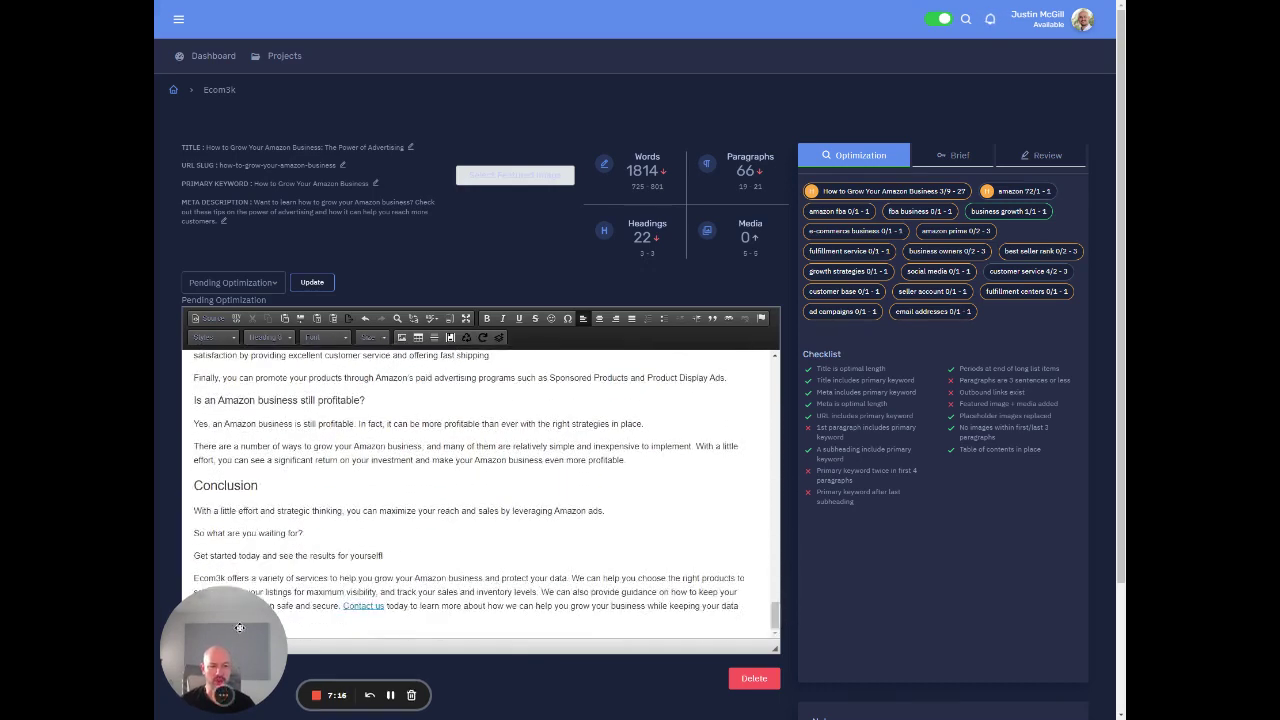
pyautogui.moveTo(239, 627); pyautogui.dragTo(248, 133)
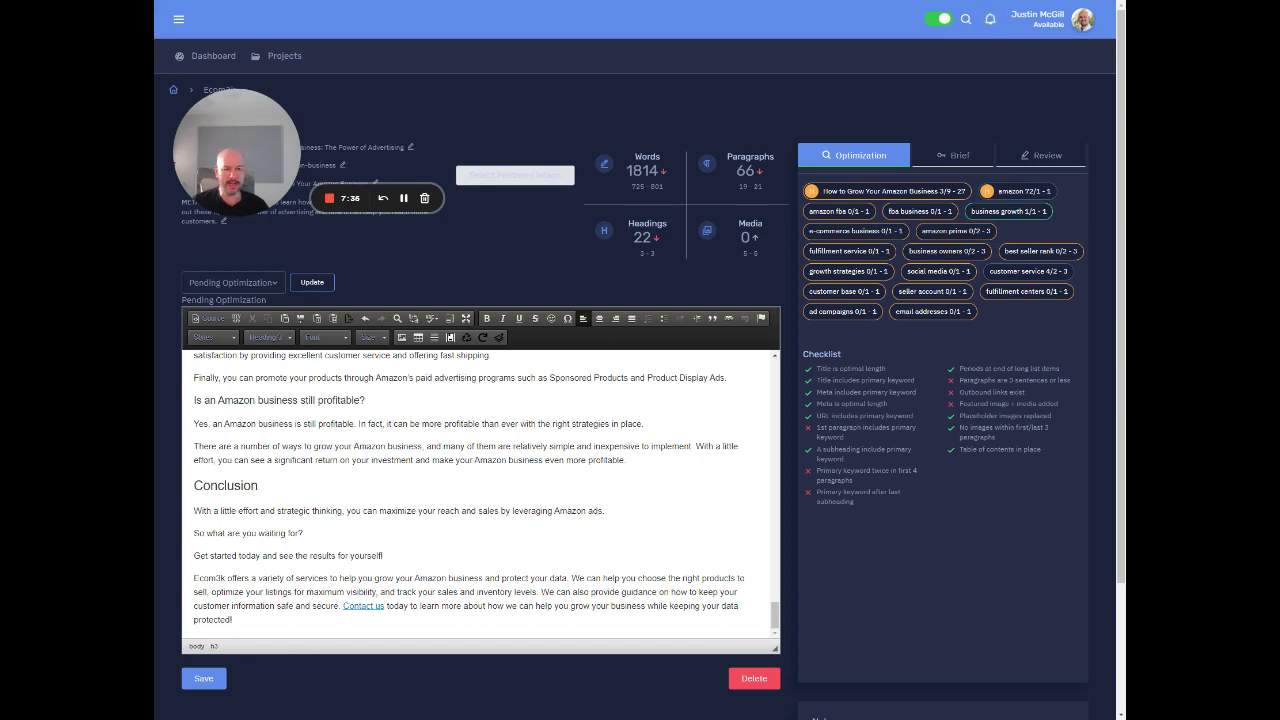
pyautogui.scroll(5, 466, 495)
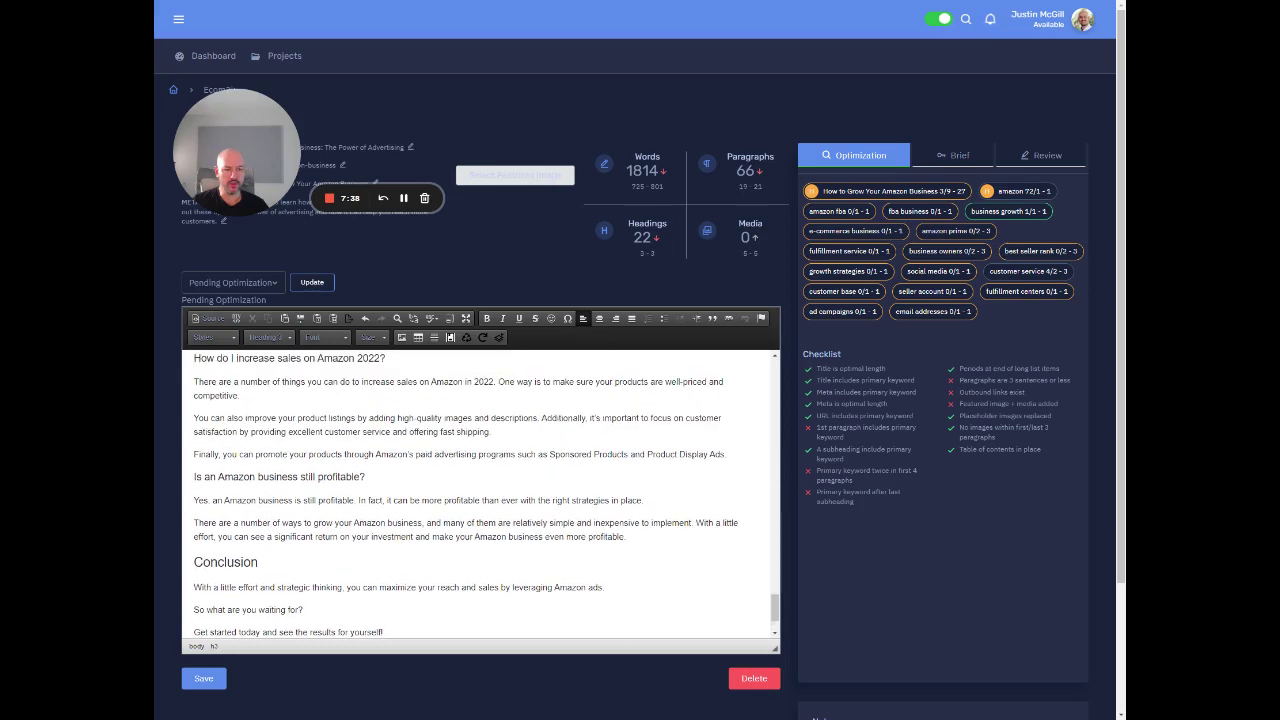
pyautogui.scroll(-5, 466, 495)
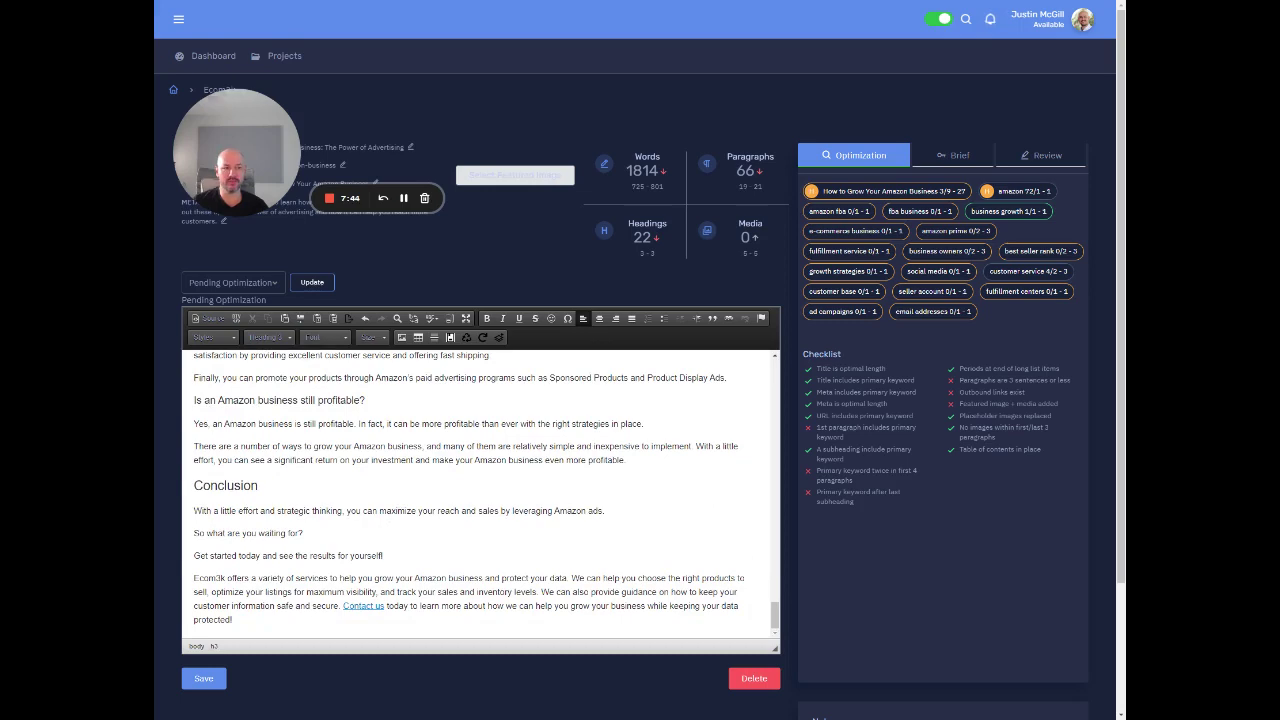
pyautogui.moveTo(776, 614); pyautogui.dragTo(782, 593)
pyautogui.scroll(-5, 782, 597)
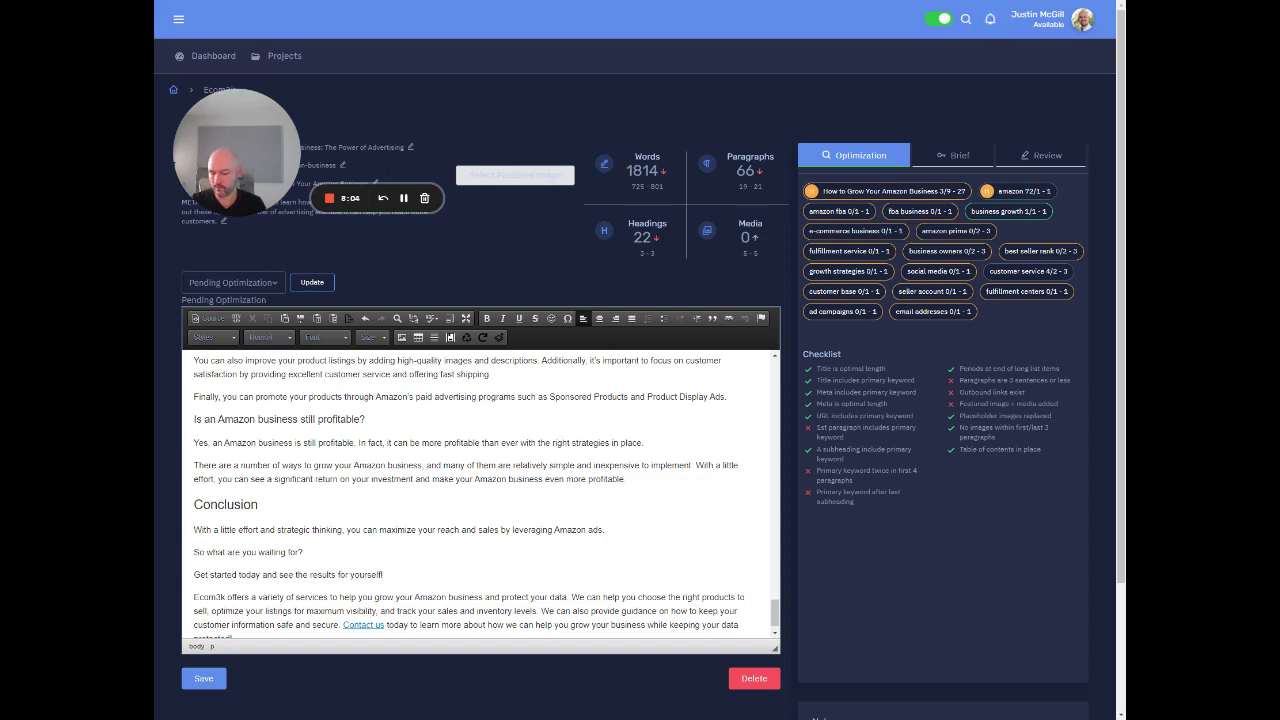
# Open the Conclusion with 'Hopefully these tips have helped you learn how to grow your Amazon business.' and save
pyautogui.write('Hopeful')
pyautogui.write('ly these tips')
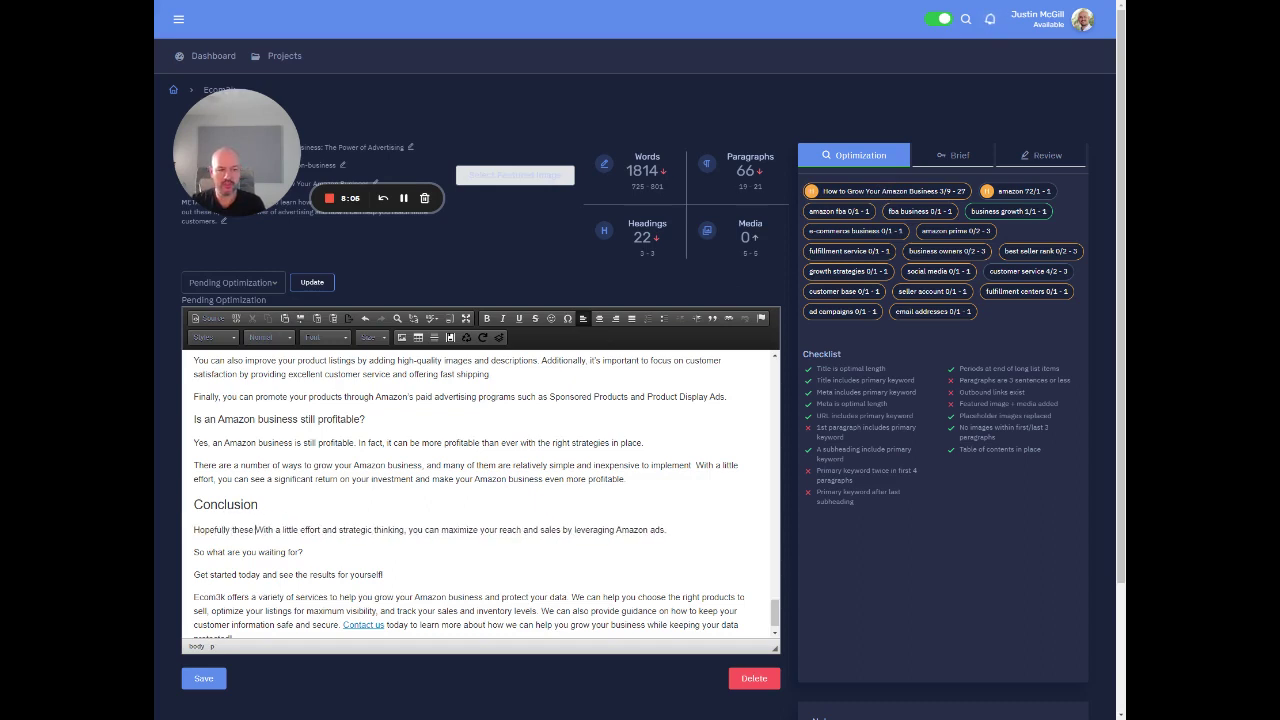
pyautogui.write(' have helpe')
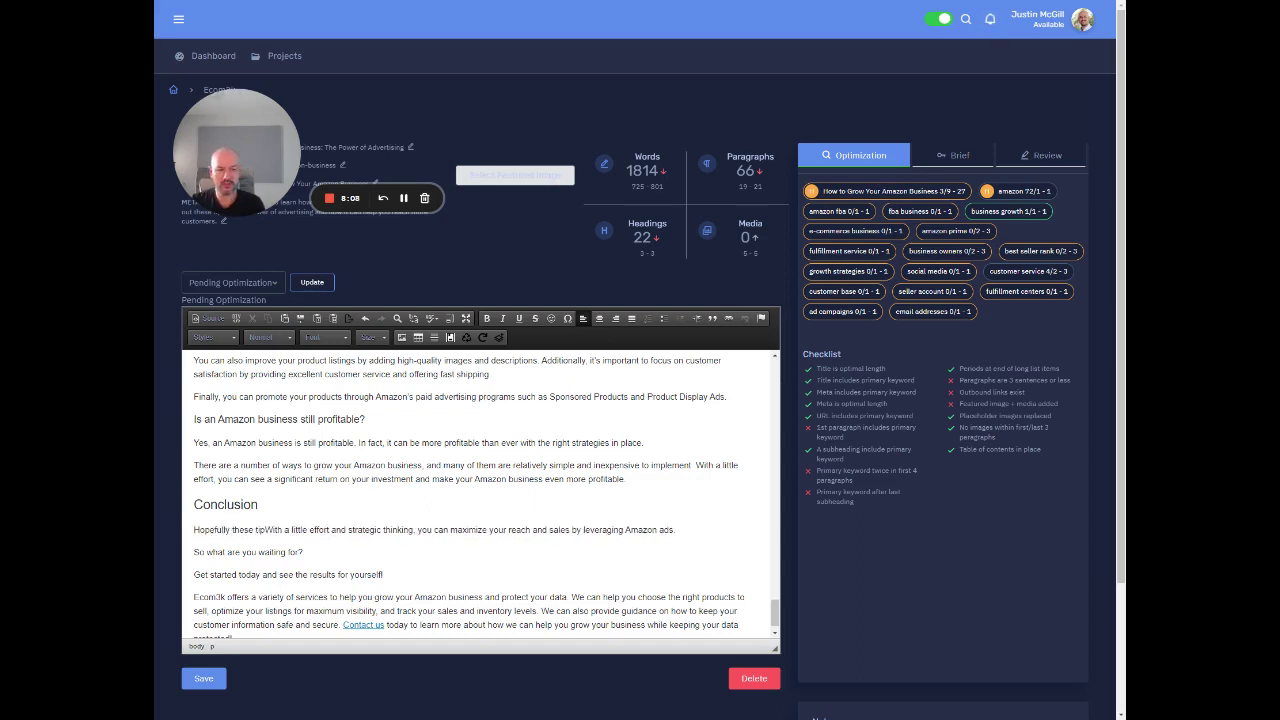
pyautogui.write('d you learn how')
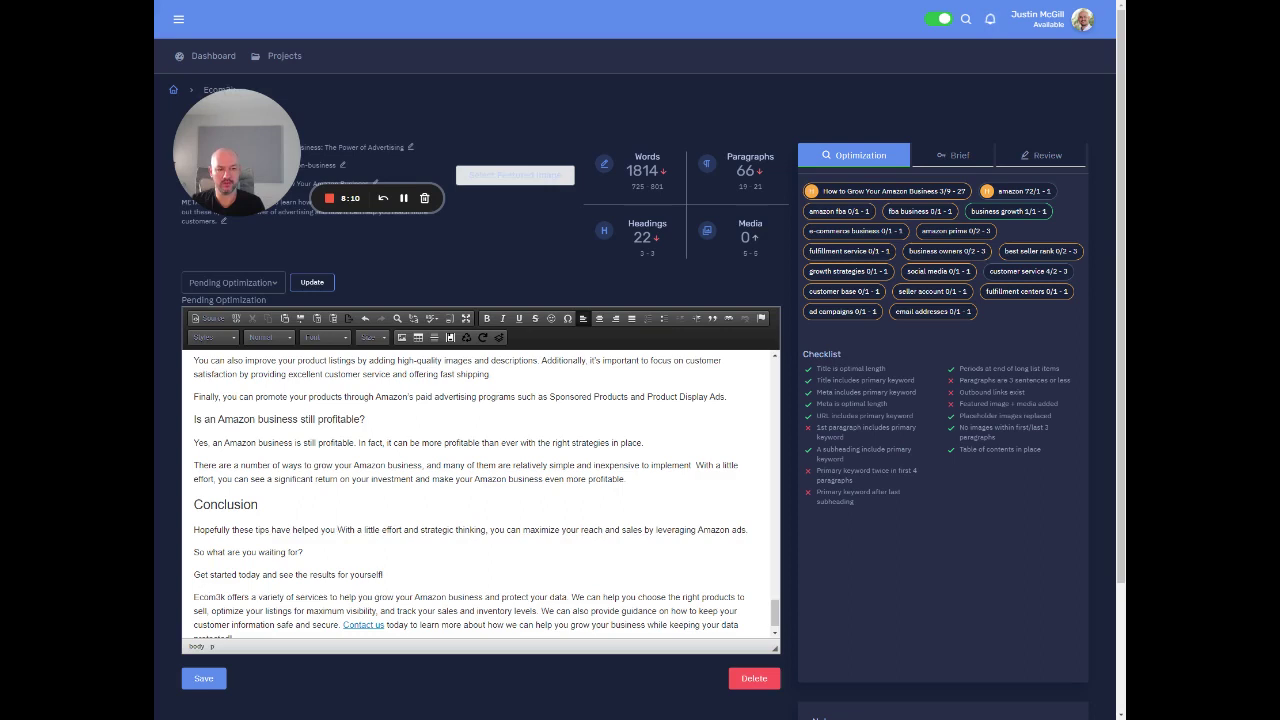
pyautogui.write(' to grow your Am')
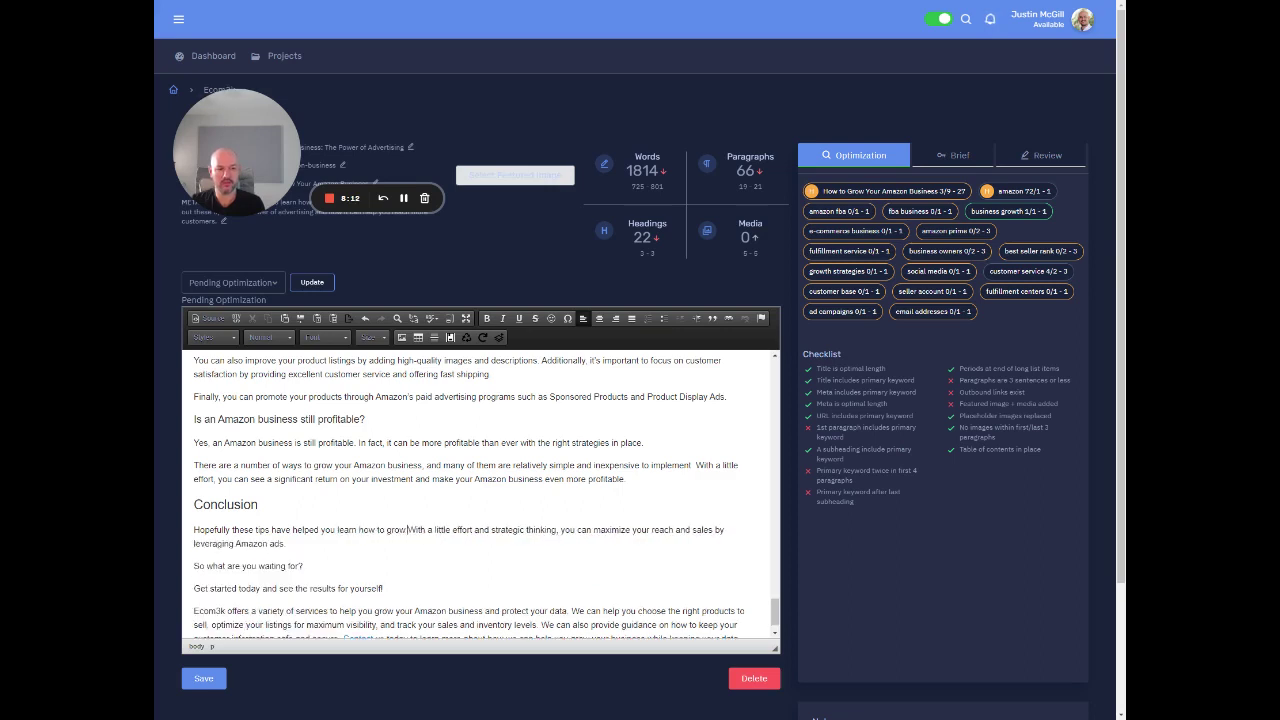
pyautogui.write('azon business.')
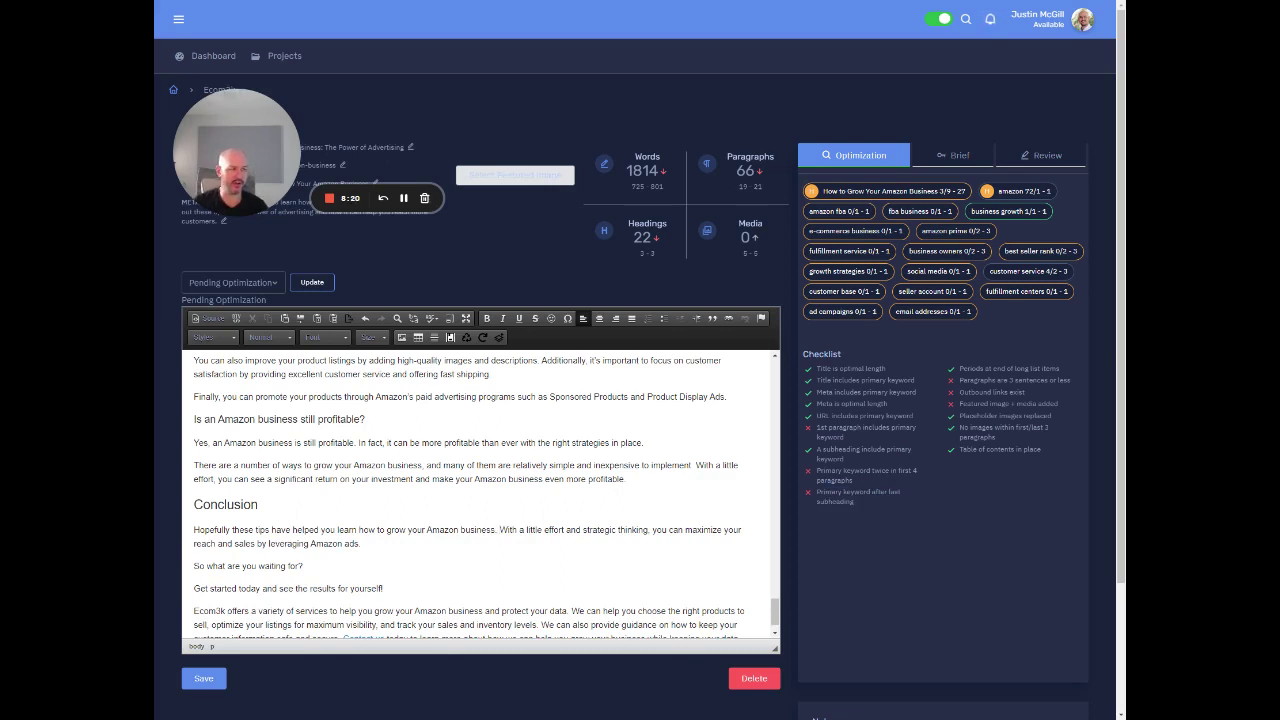
pyautogui.click(200, 682)
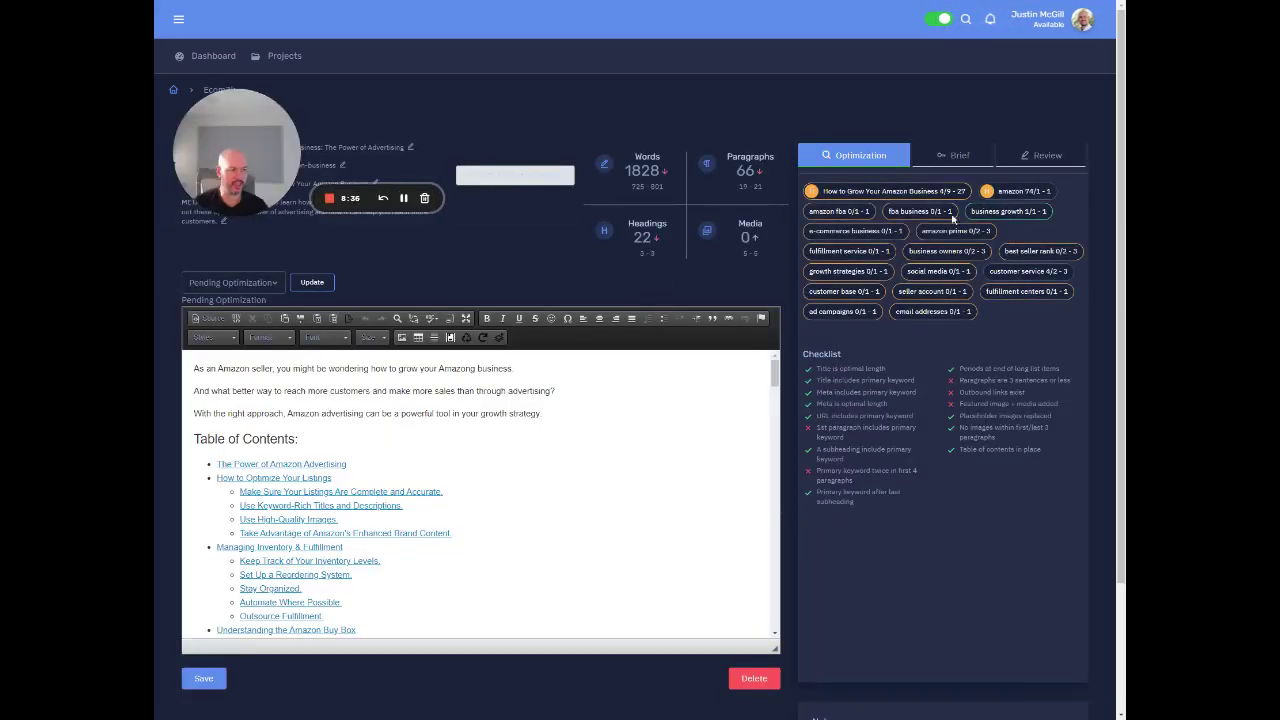
# Show the Brief panel listing competing Amazon-growth articles and FAQs
pyautogui.scroll(-5, 480, 490)
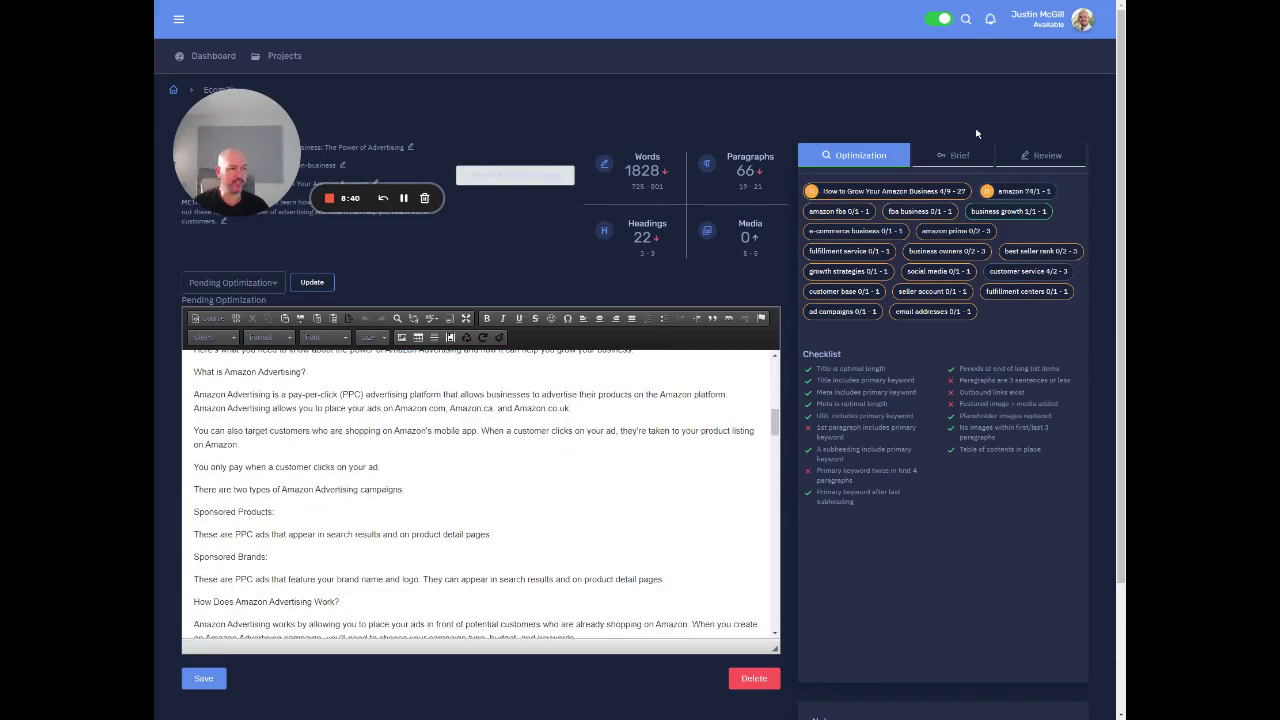
pyautogui.click(956, 155)
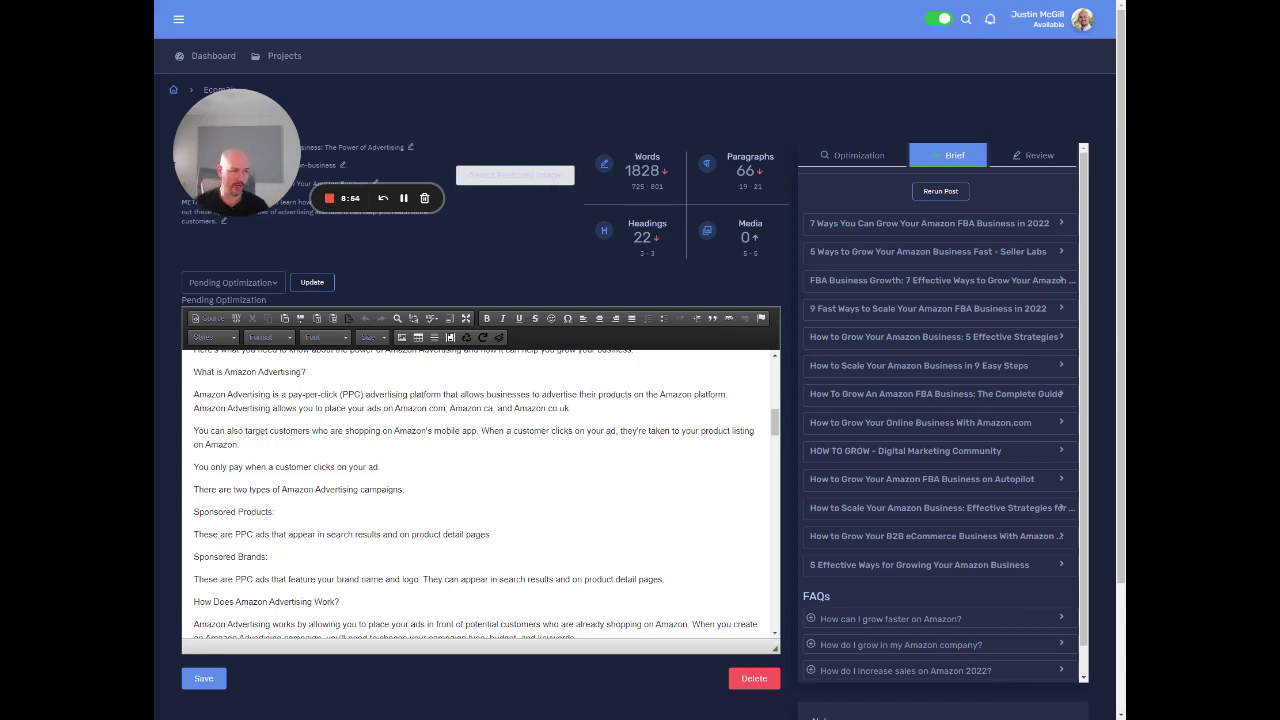
# Expand the '9 Fast Ways to Scale Your Amazon FBA Business in 2022' outline and its 'grow off amazon' point
pyautogui.click(875, 309)
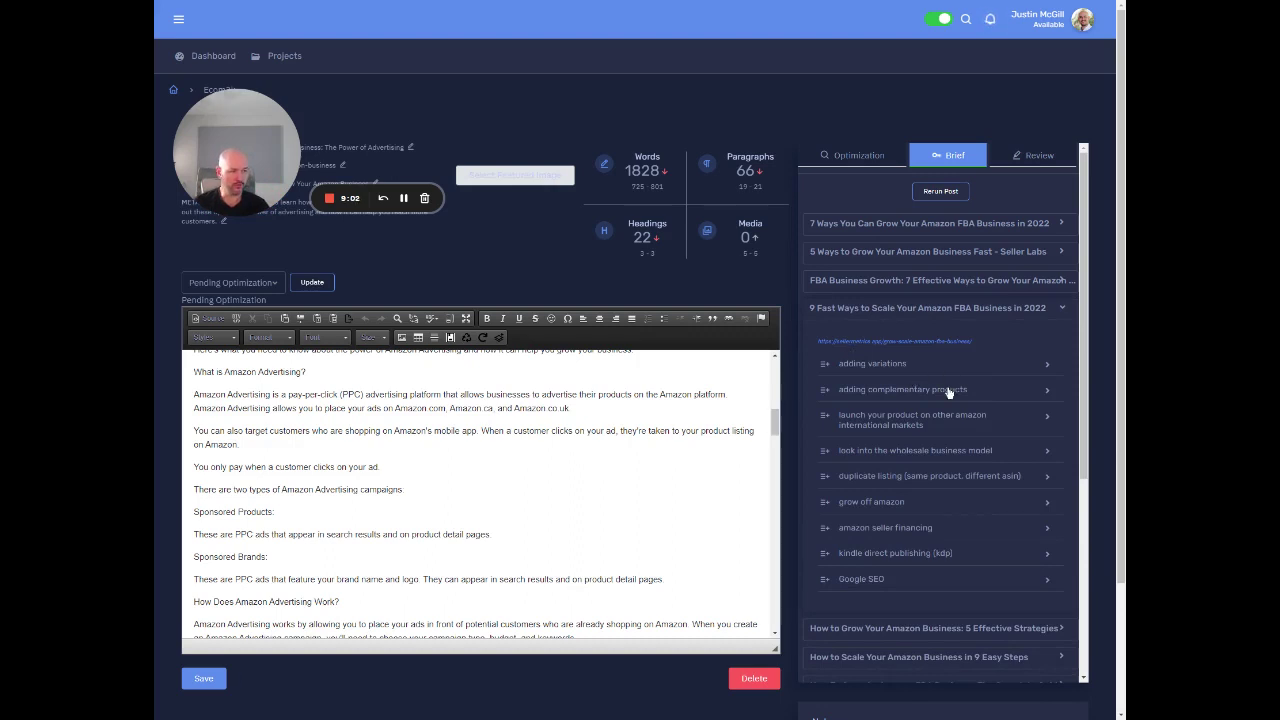
pyautogui.click(882, 420)
pyautogui.scroll(-5, 881, 424)
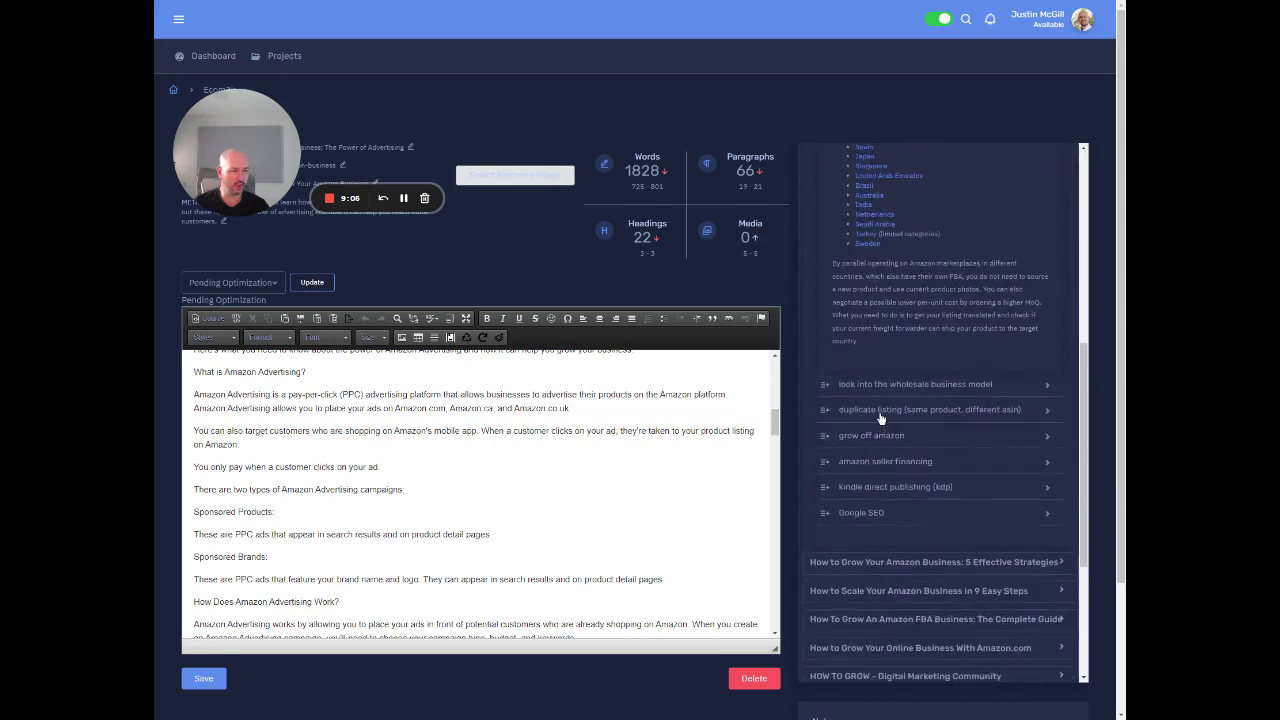
pyautogui.scroll(4, 884, 395)
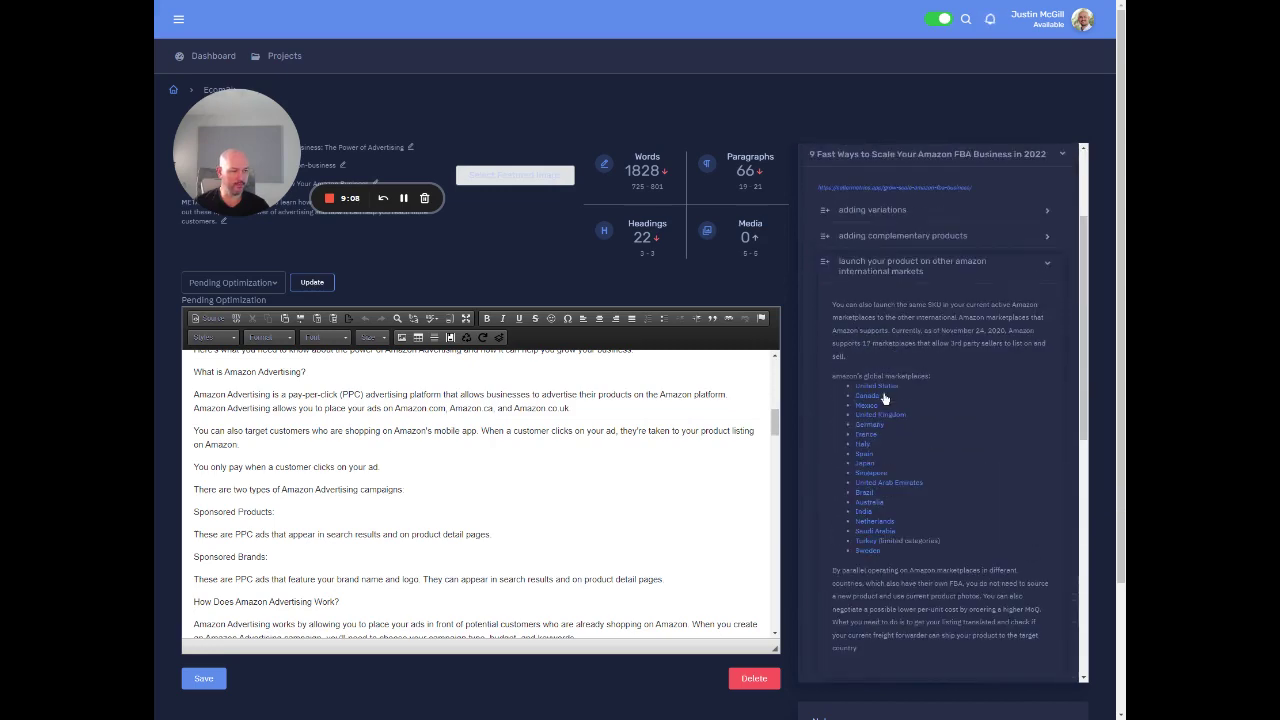
pyautogui.scroll(-5, 884, 398)
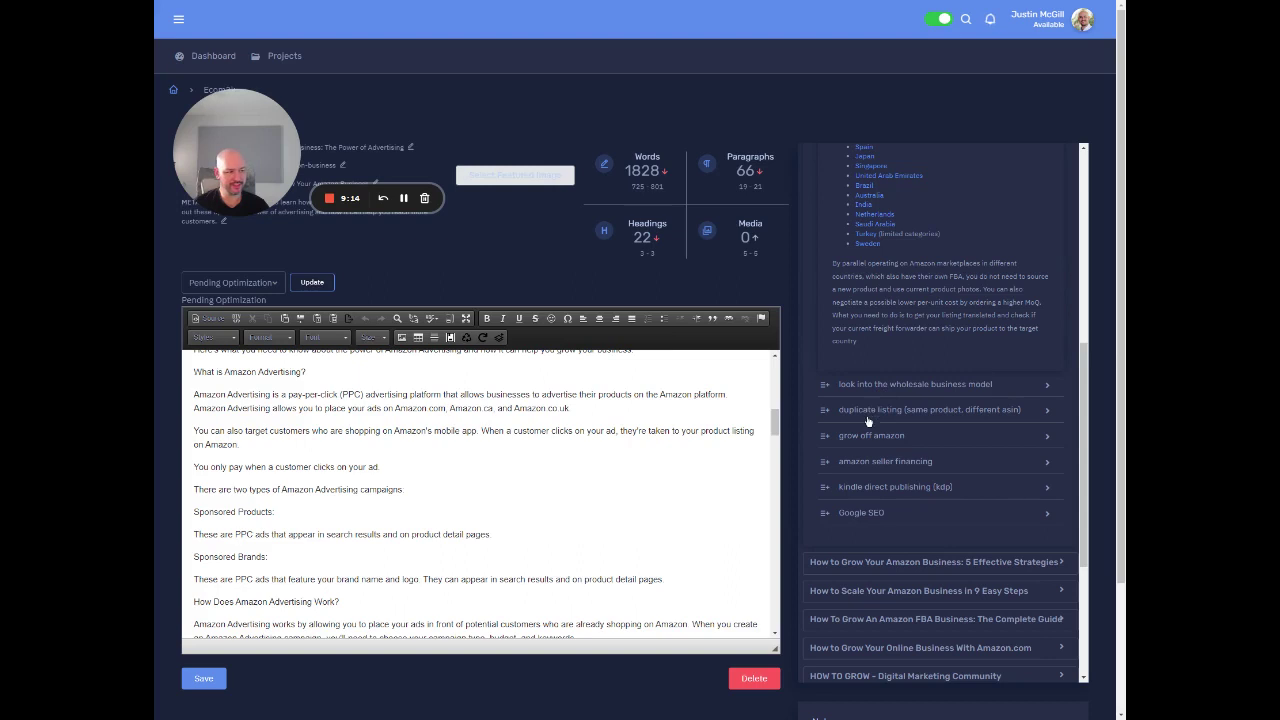
pyautogui.click(865, 436)
pyautogui.scroll(-2, 865, 436)
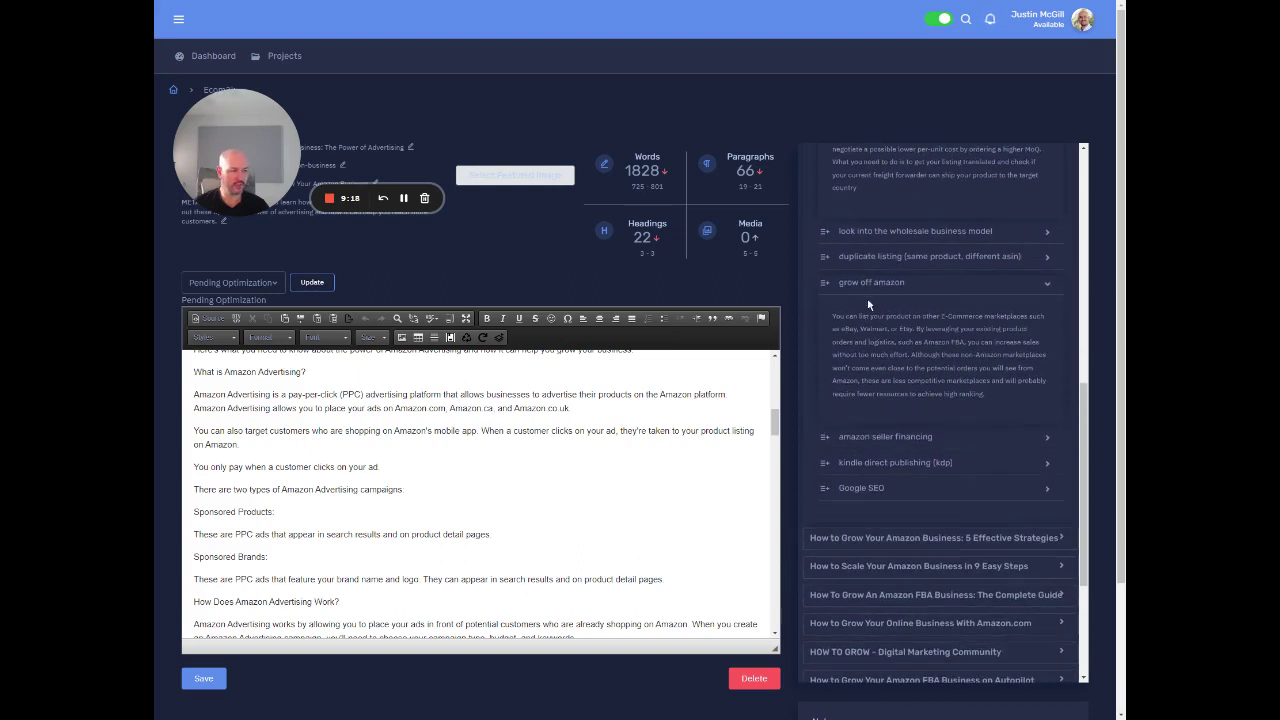
# Add a blank line above the FAQ's heading and insert the 'Grow Off Amazon' section there
pyautogui.scroll(-5, 480, 490)
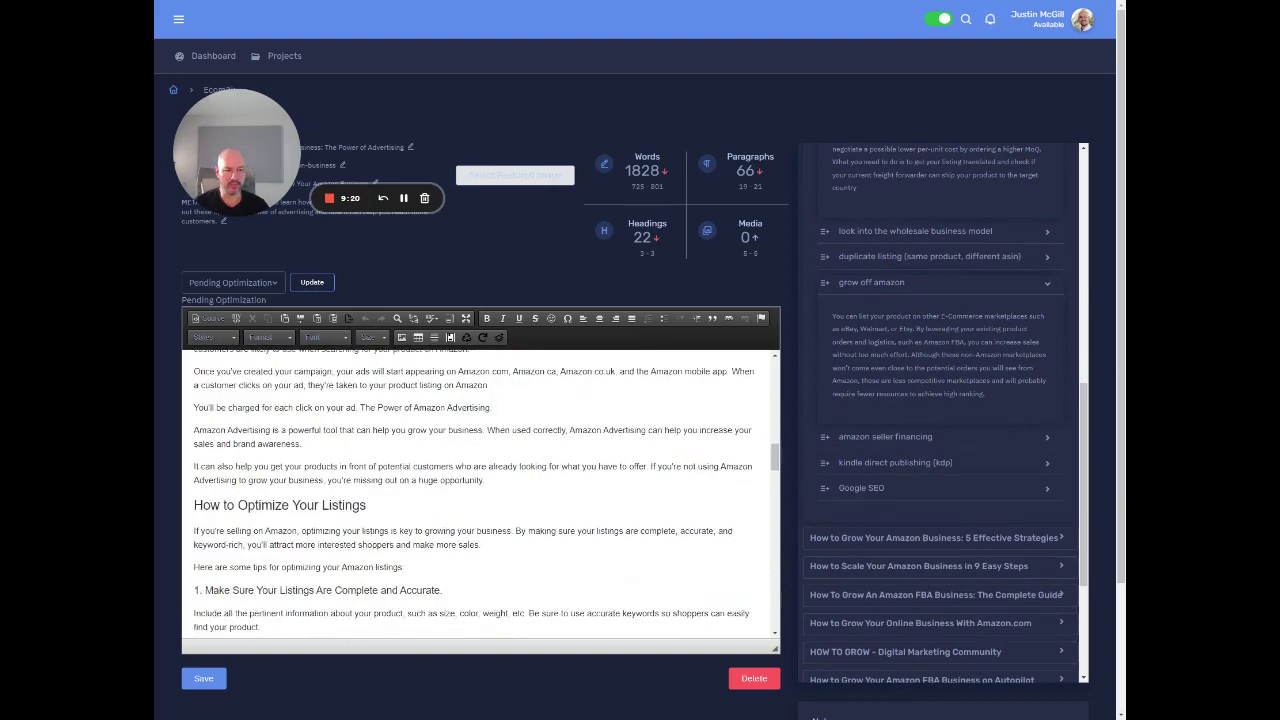
pyautogui.scroll(-10, 480, 490)
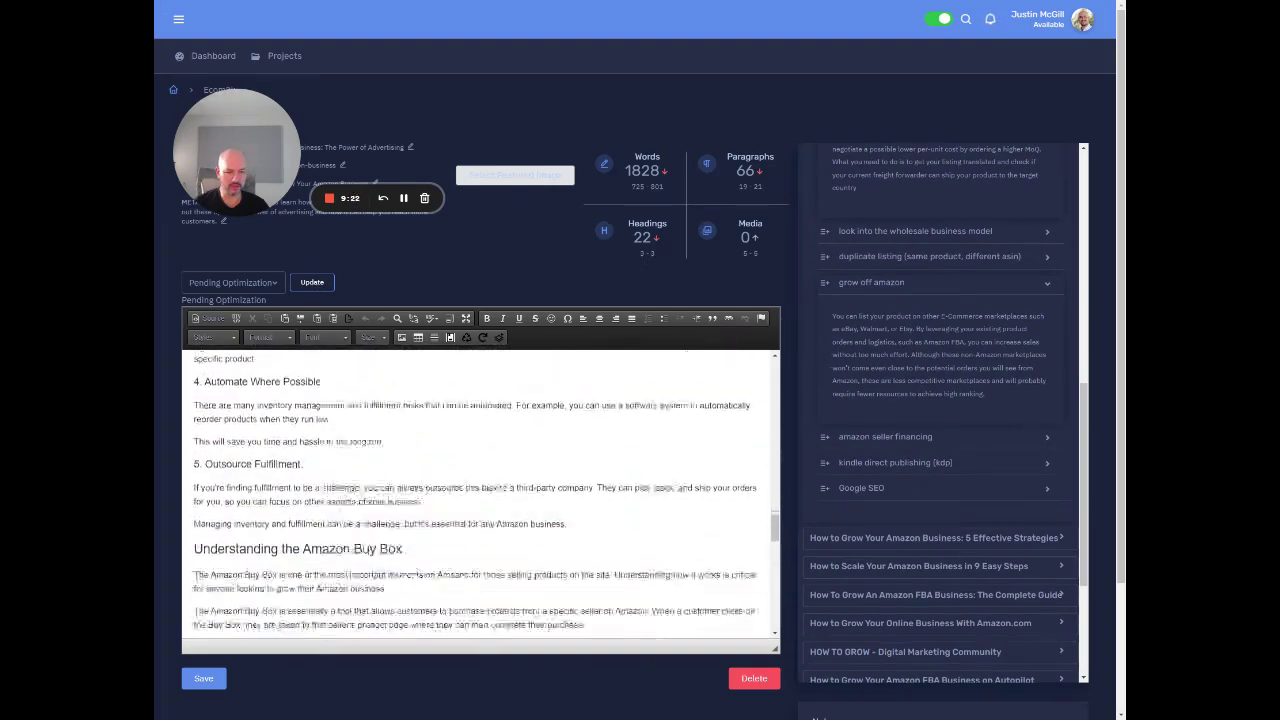
pyautogui.scroll(-3, 480, 490)
pyautogui.scroll(-7, 480, 490)
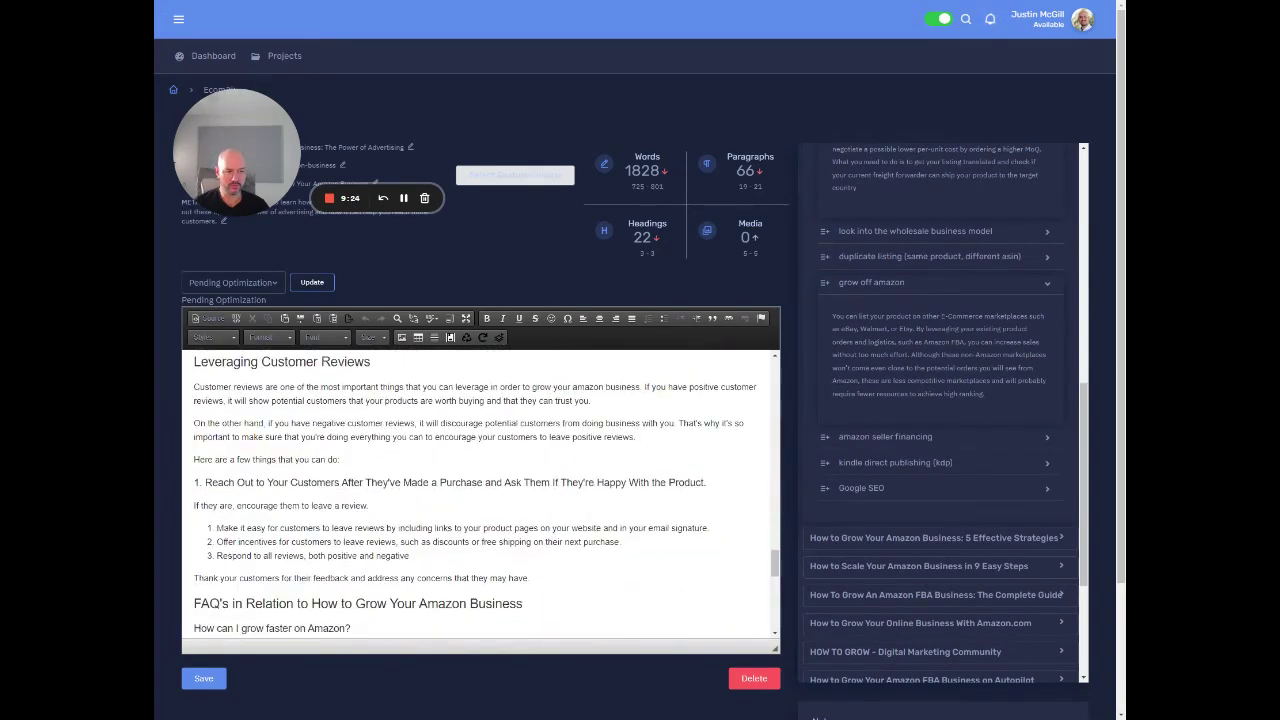
pyautogui.click(529, 501)
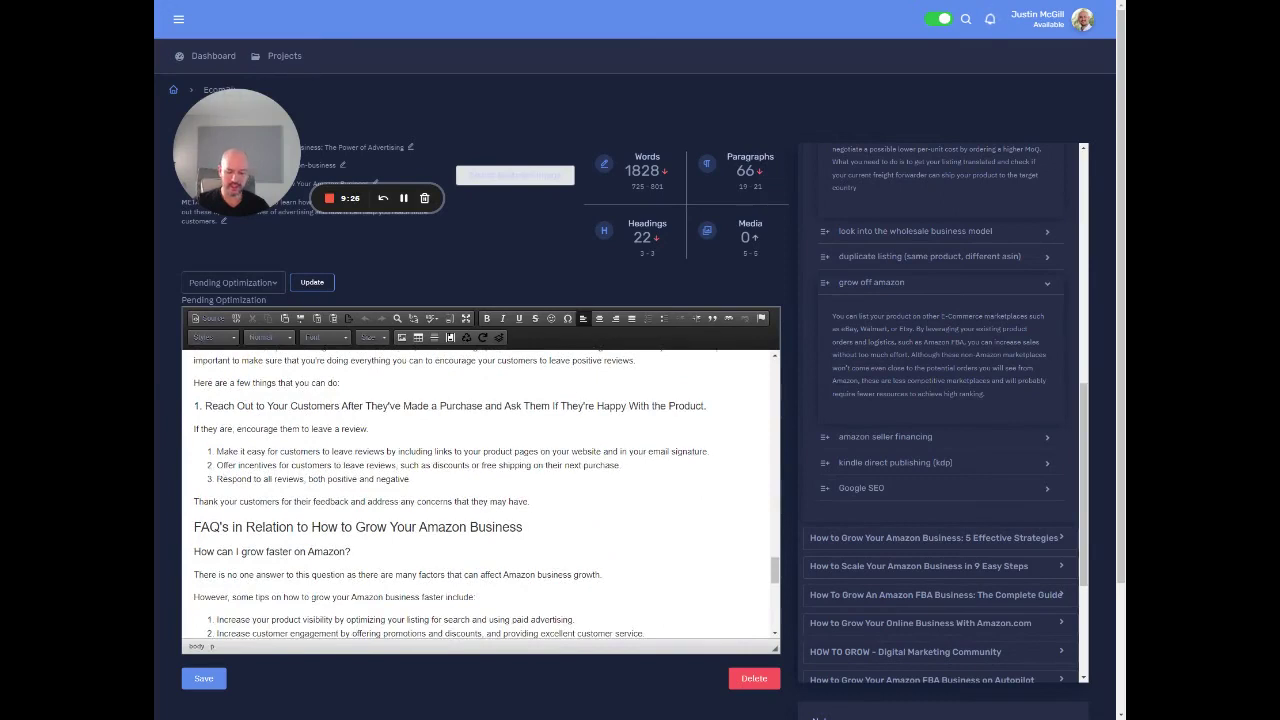
pyautogui.press('Return')
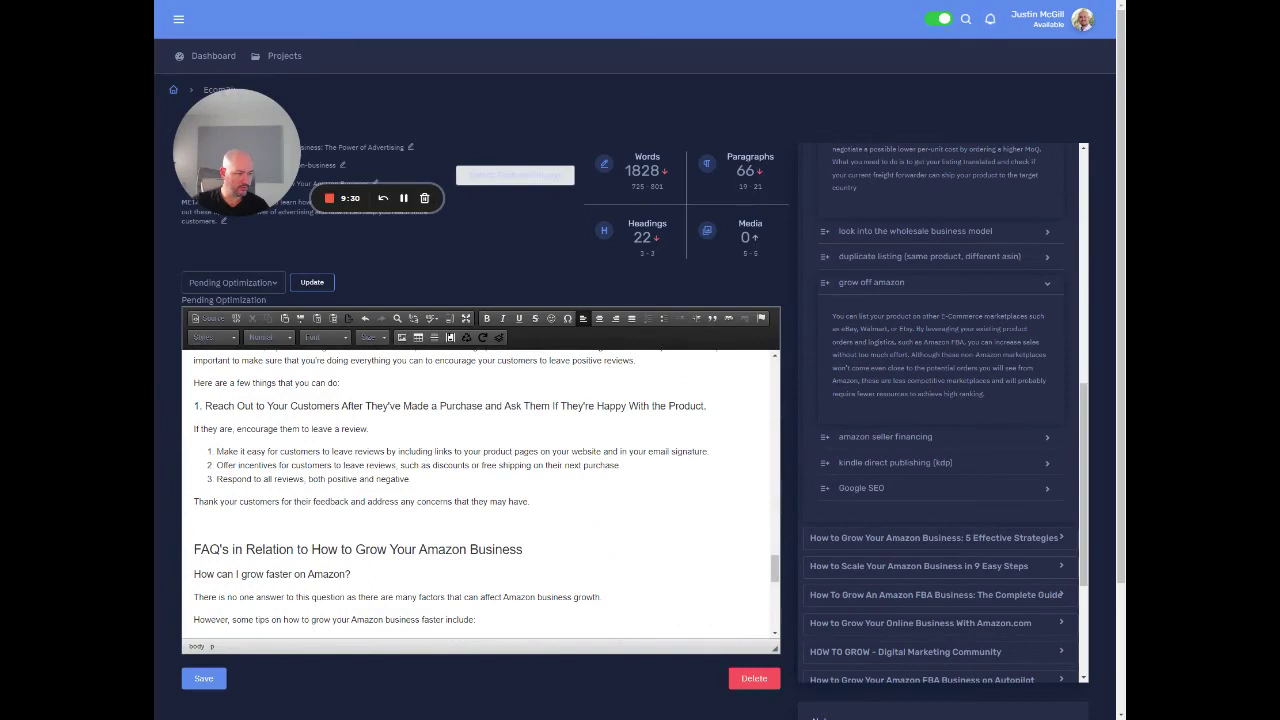
pyautogui.click(826, 288)
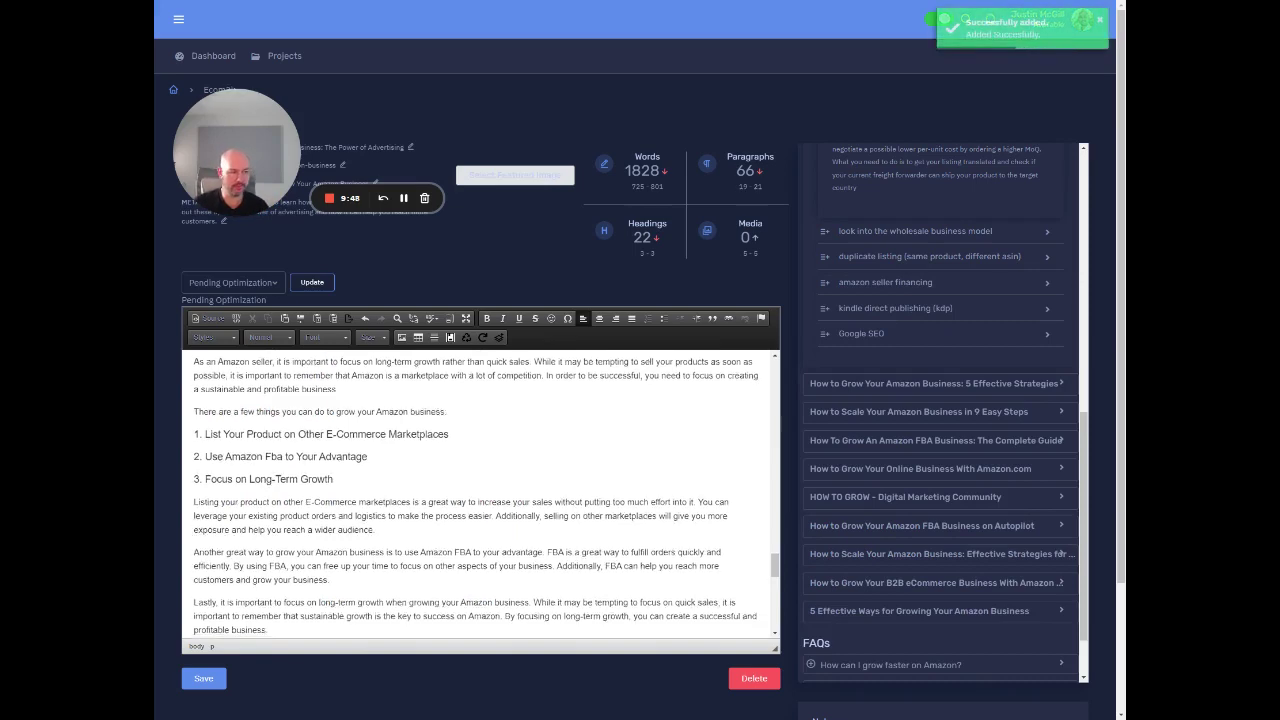
pyautogui.scroll(-1, 480, 495)
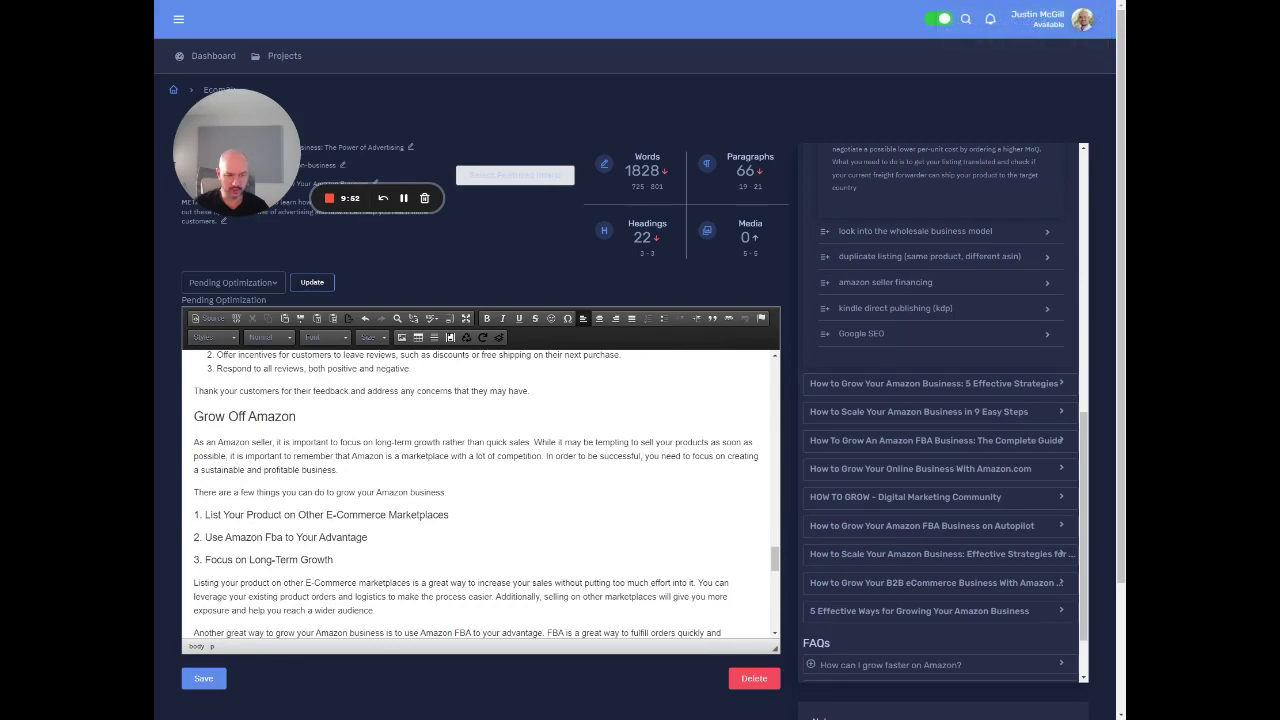
# Change the three Grow Off Amazon tip headings to Normal paragraph text
pyautogui.scroll(-2, 487, 497)
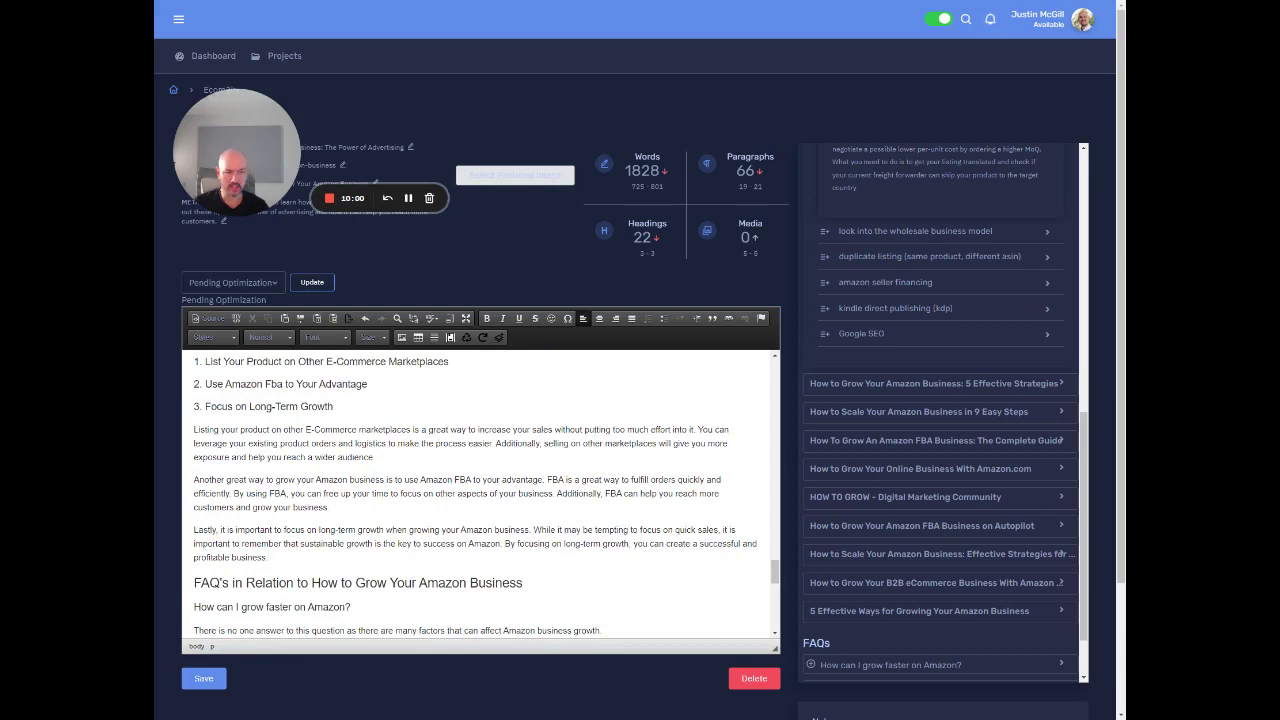
pyautogui.scroll(1, 480, 490)
pyautogui.scroll(-3, 476, 495)
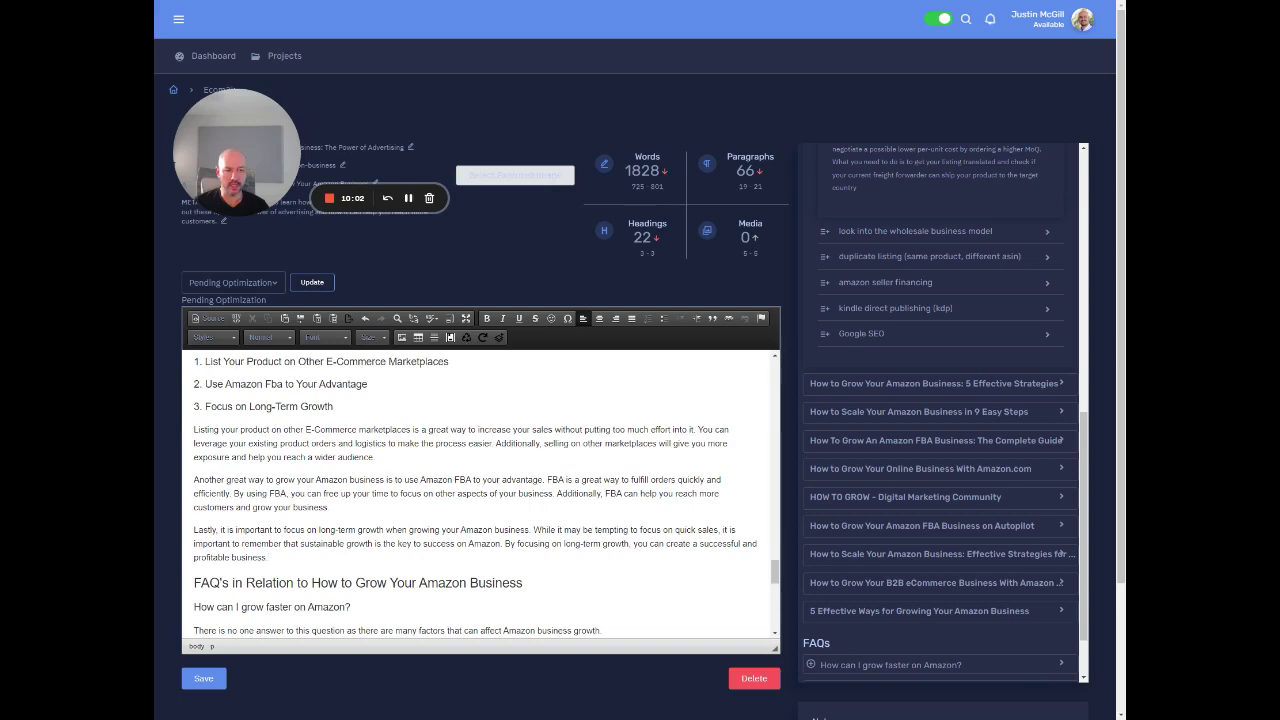
pyautogui.scroll(3, 476, 495)
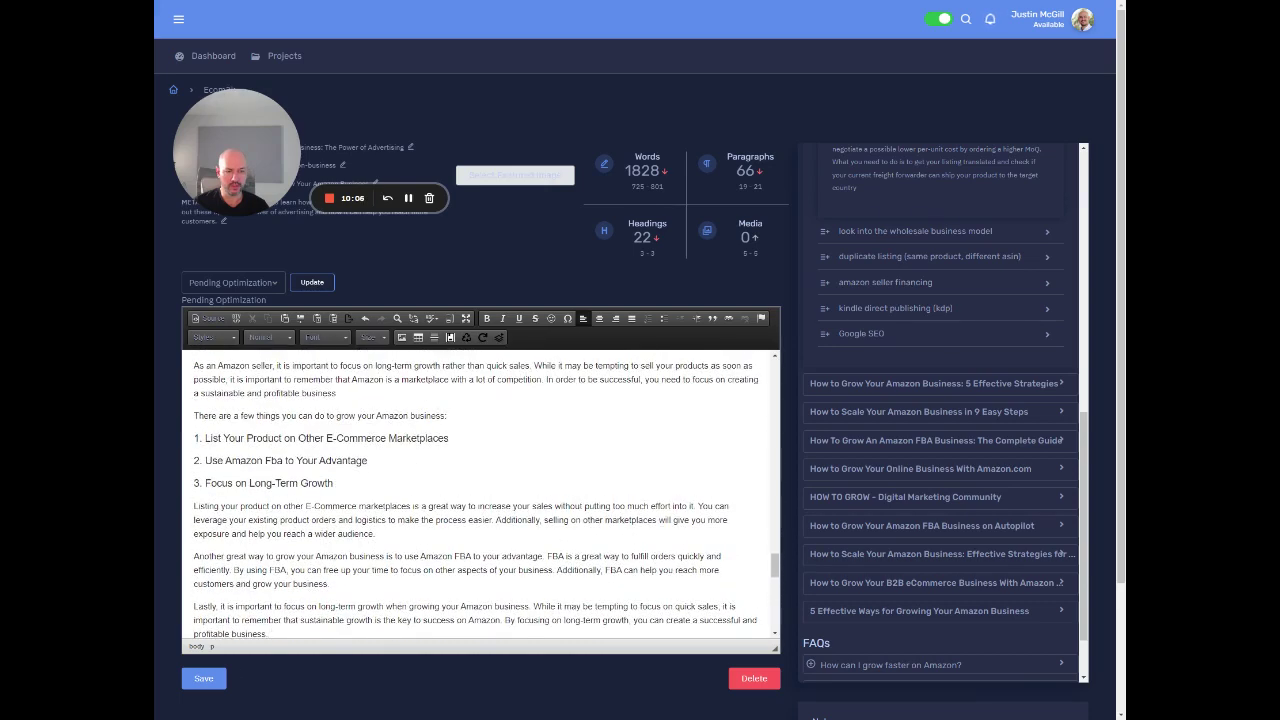
pyautogui.moveTo(333, 483); pyautogui.dragTo(193, 438)
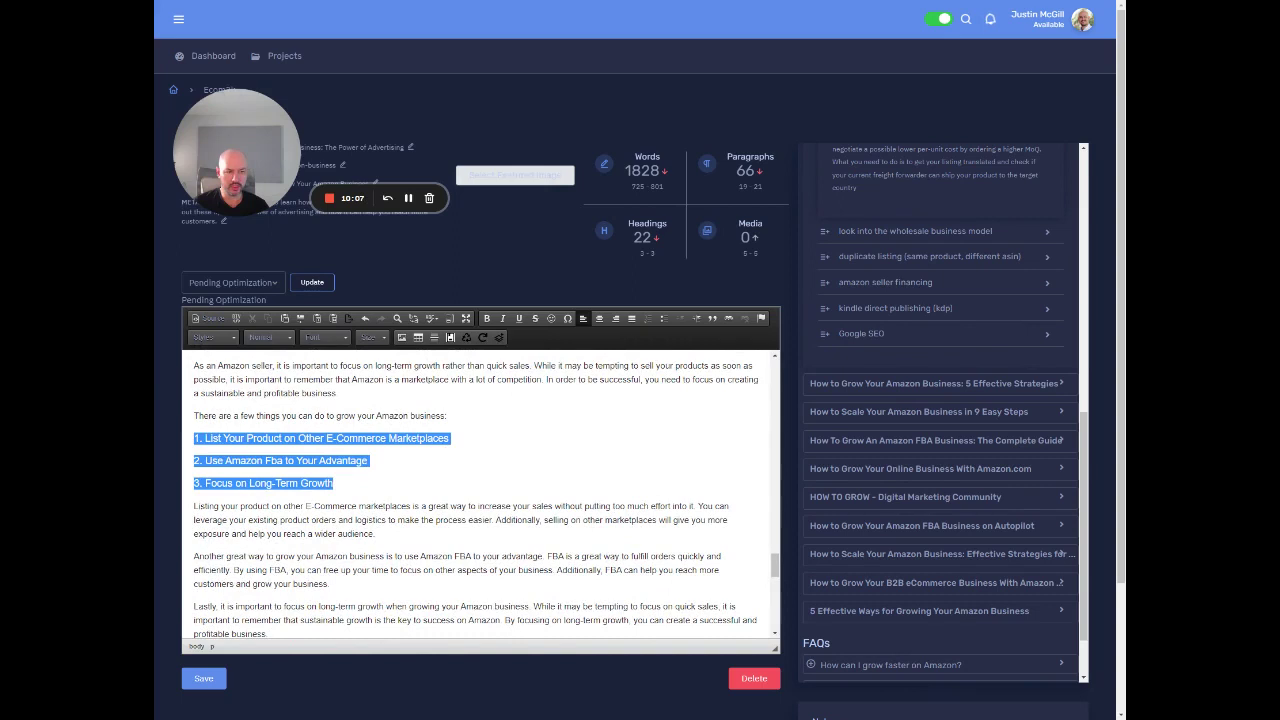
pyautogui.click(268, 338)
pyautogui.click(264, 366)
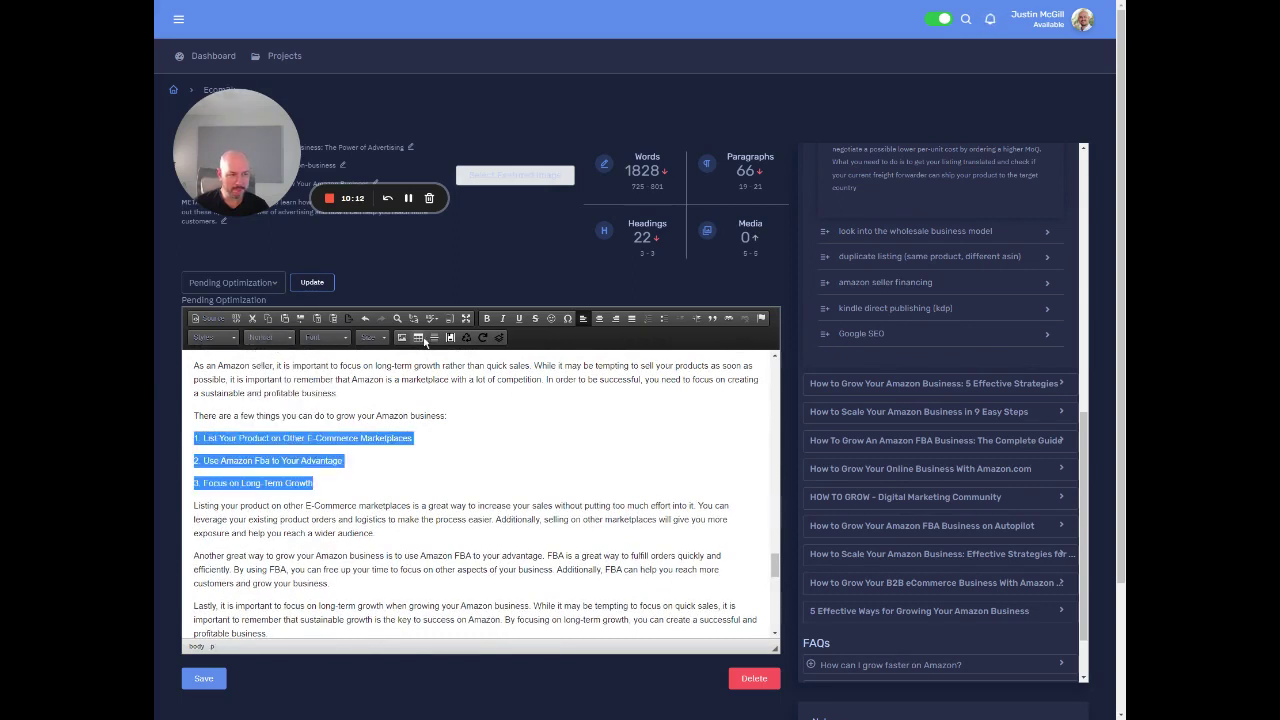
# Make the three tips a numbered list and remove the leftover typed 1., 2., 3
pyautogui.click(664, 319)
pyautogui.click(337, 466)
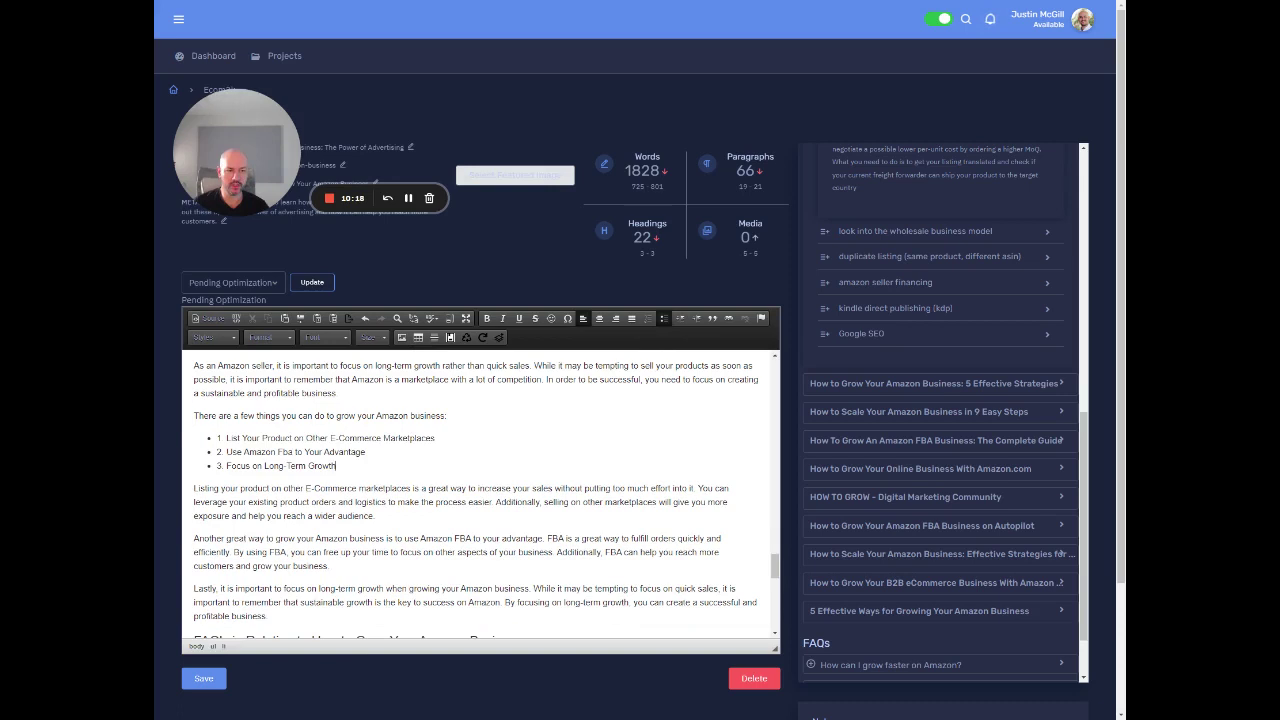
pyautogui.moveTo(337, 466); pyautogui.dragTo(217, 438)
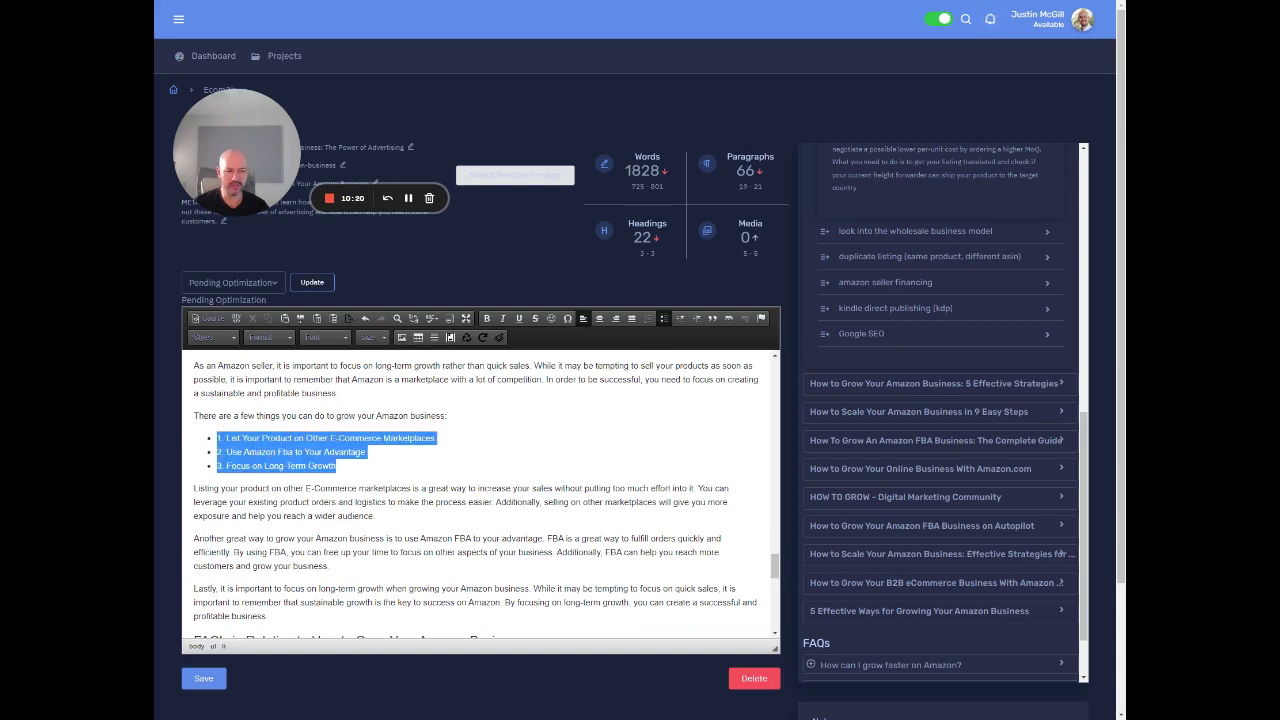
pyautogui.click(648, 318)
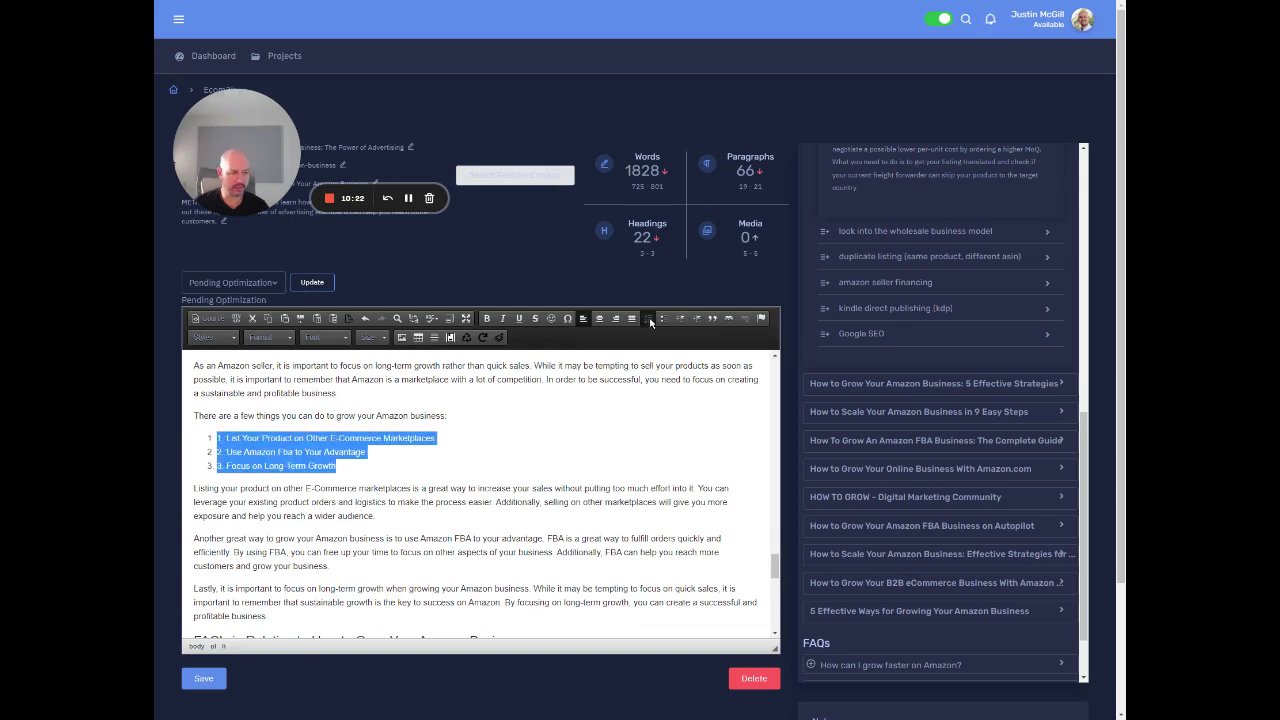
pyautogui.click(217, 438)
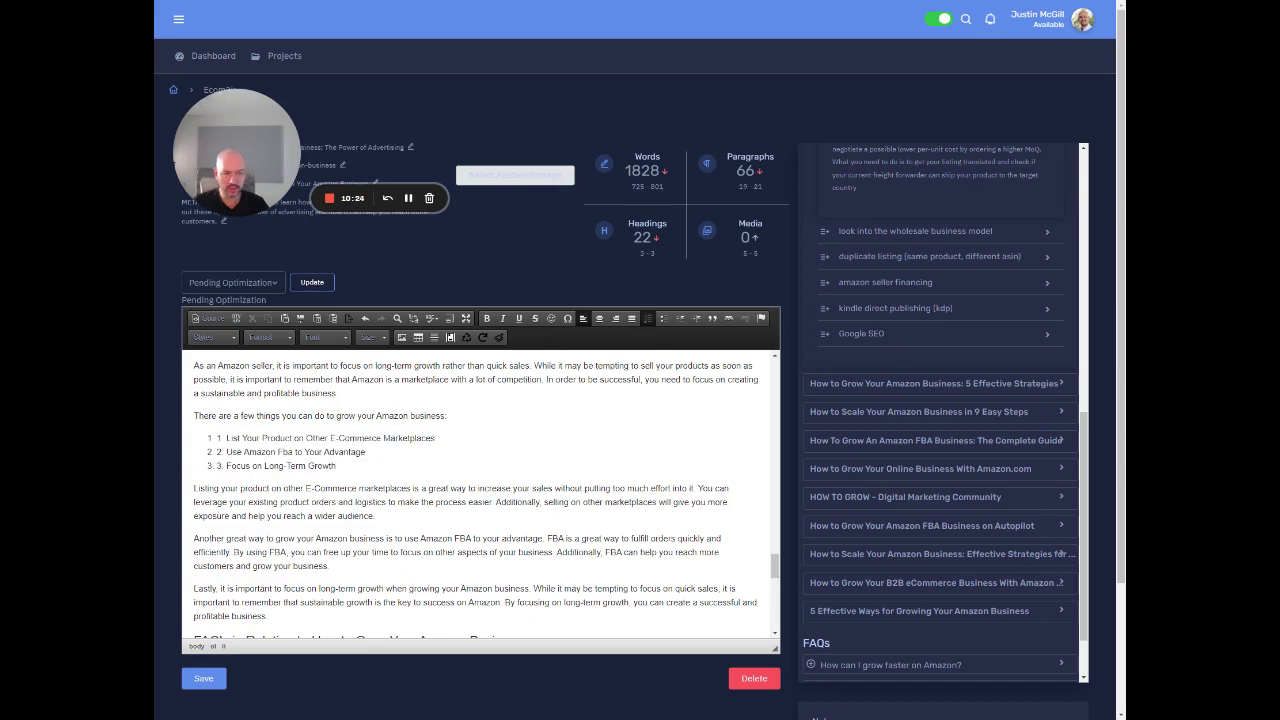
pyautogui.press('Delete')
pyautogui.press('Delete')
pyautogui.press('Delete')
pyautogui.click(217, 452)
pyautogui.press('Delete')
pyautogui.press('Delete')
pyautogui.press('Delete')
pyautogui.press('Delete')
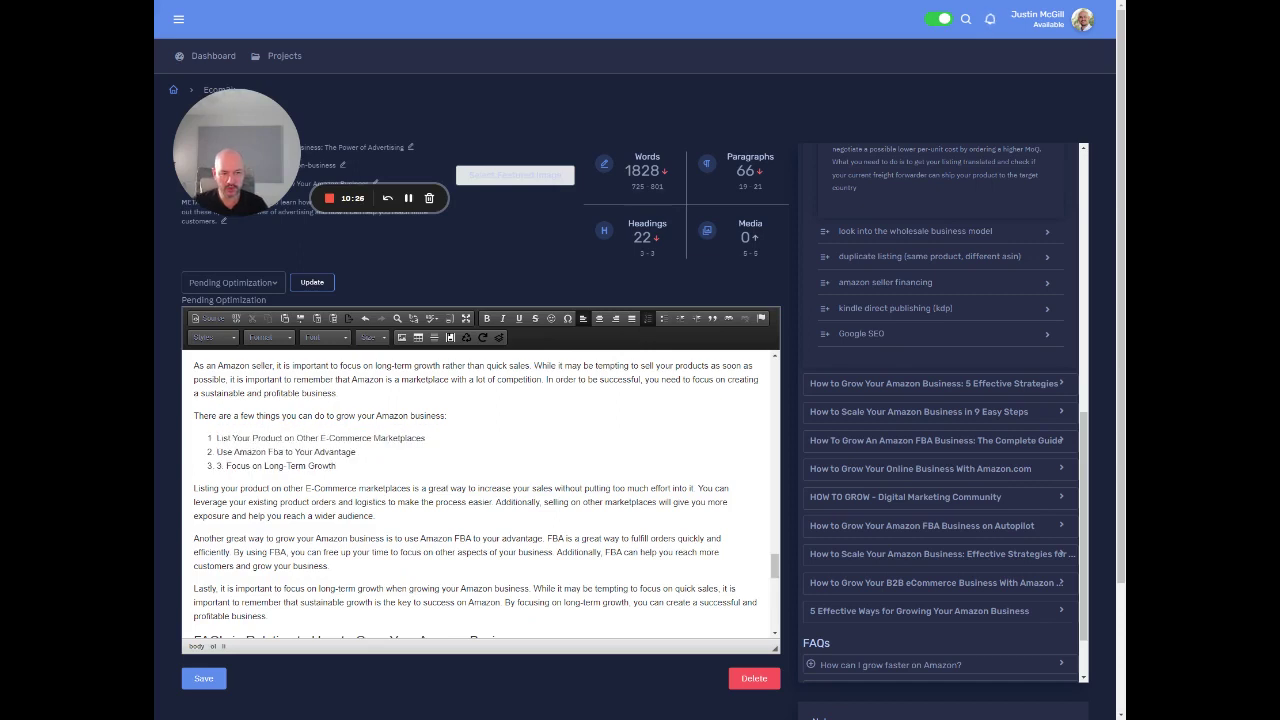
pyautogui.click(217, 466)
pyautogui.press('Delete')
pyautogui.press('Delete')
pyautogui.press('Delete')
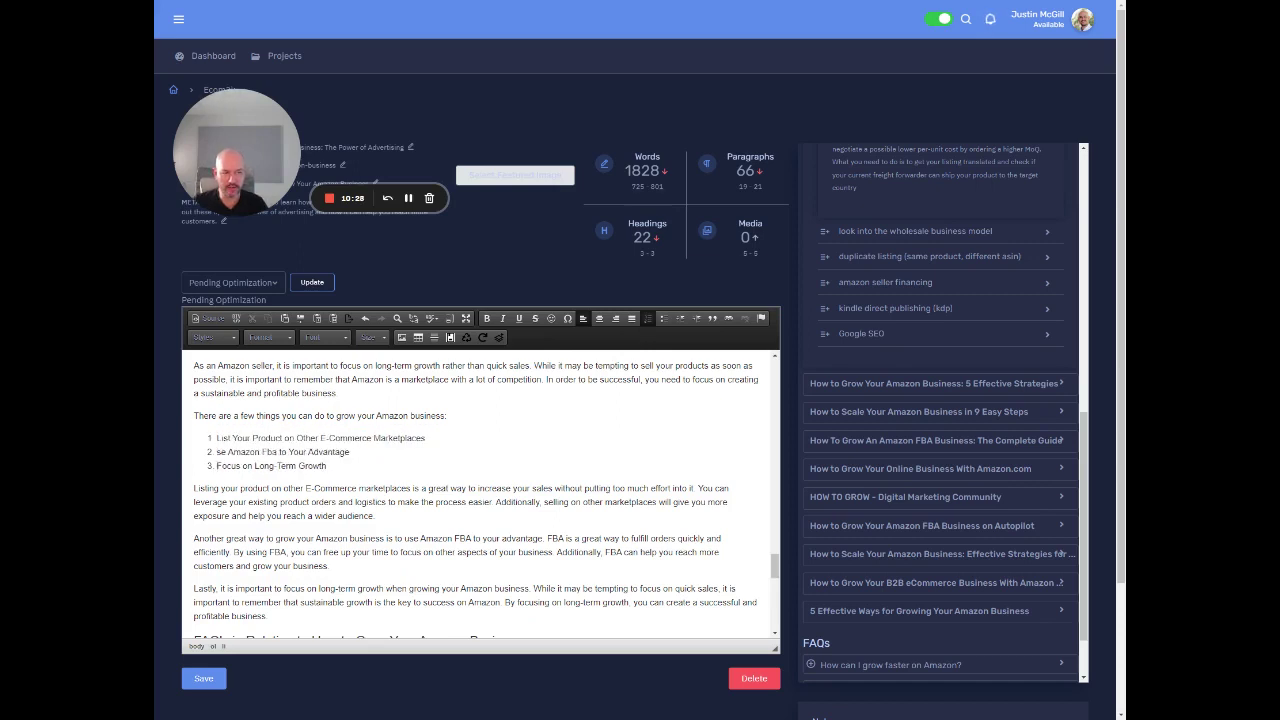
# Correct tip two to read 'Use Amazon FBA to Your Advantage'
pyautogui.click(217, 452)
pyautogui.write('U')
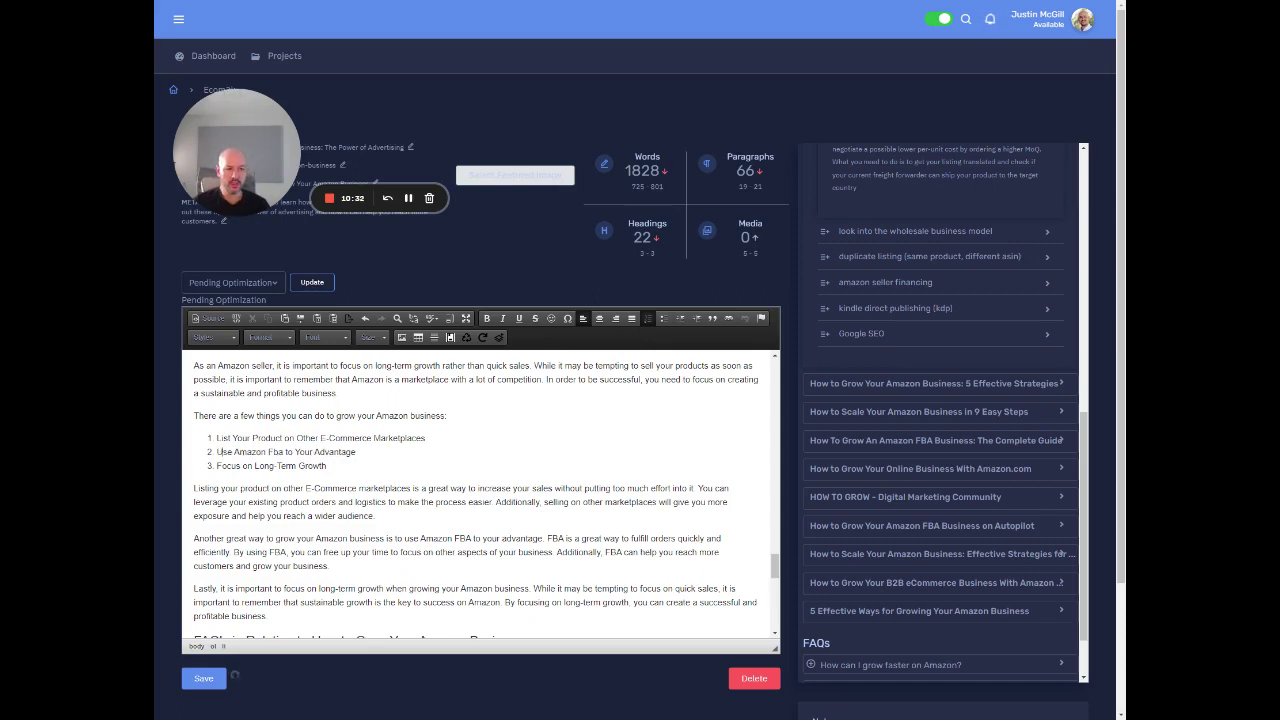
pyautogui.doubleClick(277, 452)
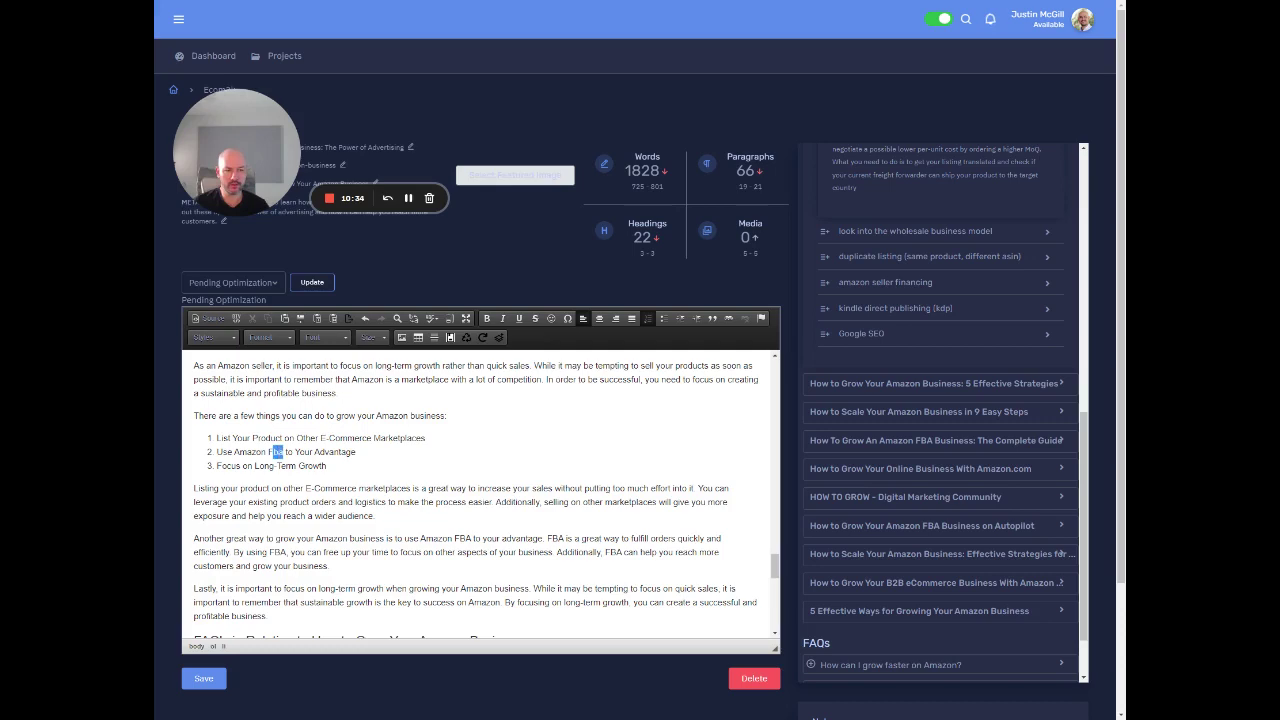
pyautogui.write('FBA')
pyautogui.click(327, 466)
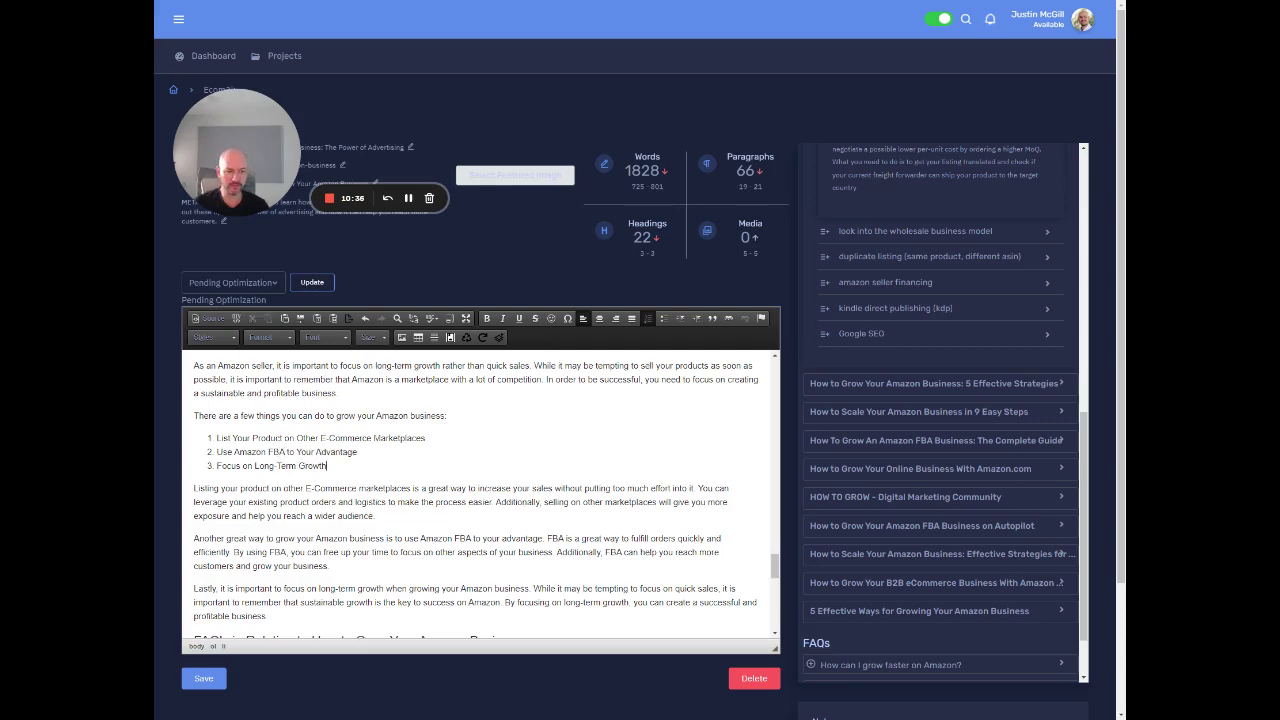
# Save the expanded article, bringing it to 2,073 words
pyautogui.scroll(-3, 486, 495)
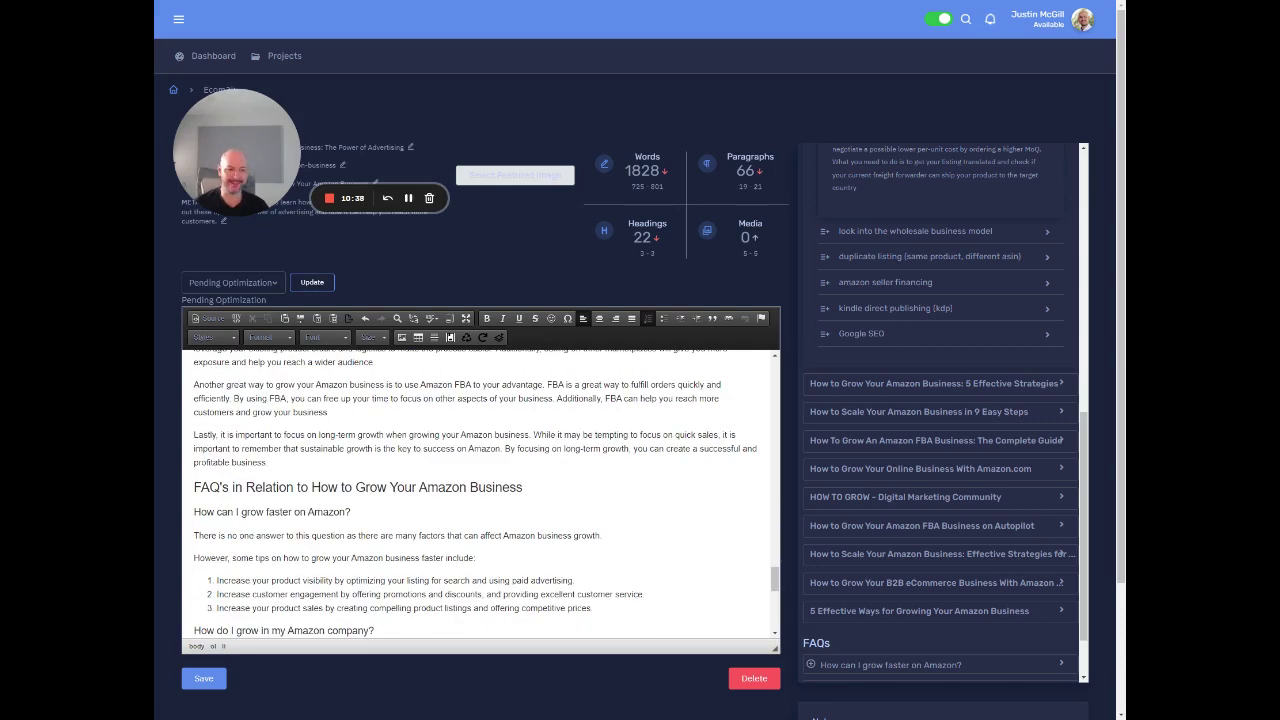
pyautogui.scroll(3, 486, 495)
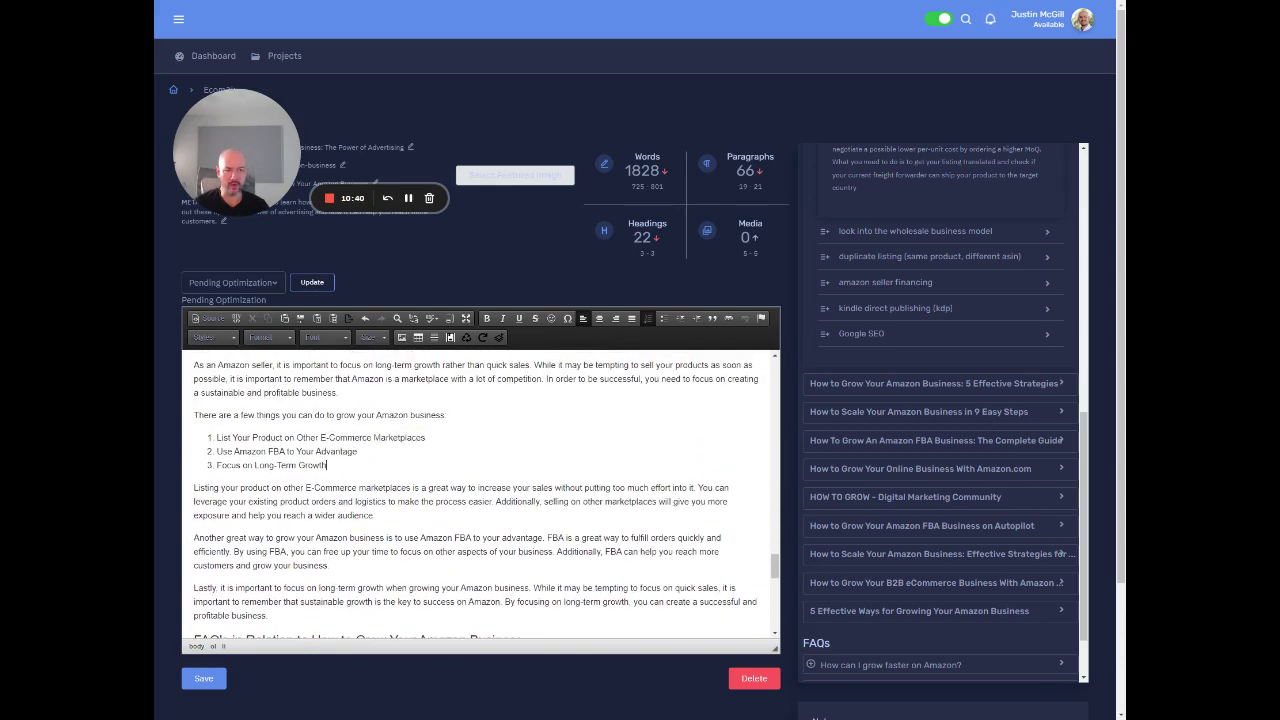
pyautogui.scroll(2, 486, 495)
pyautogui.click(201, 688)
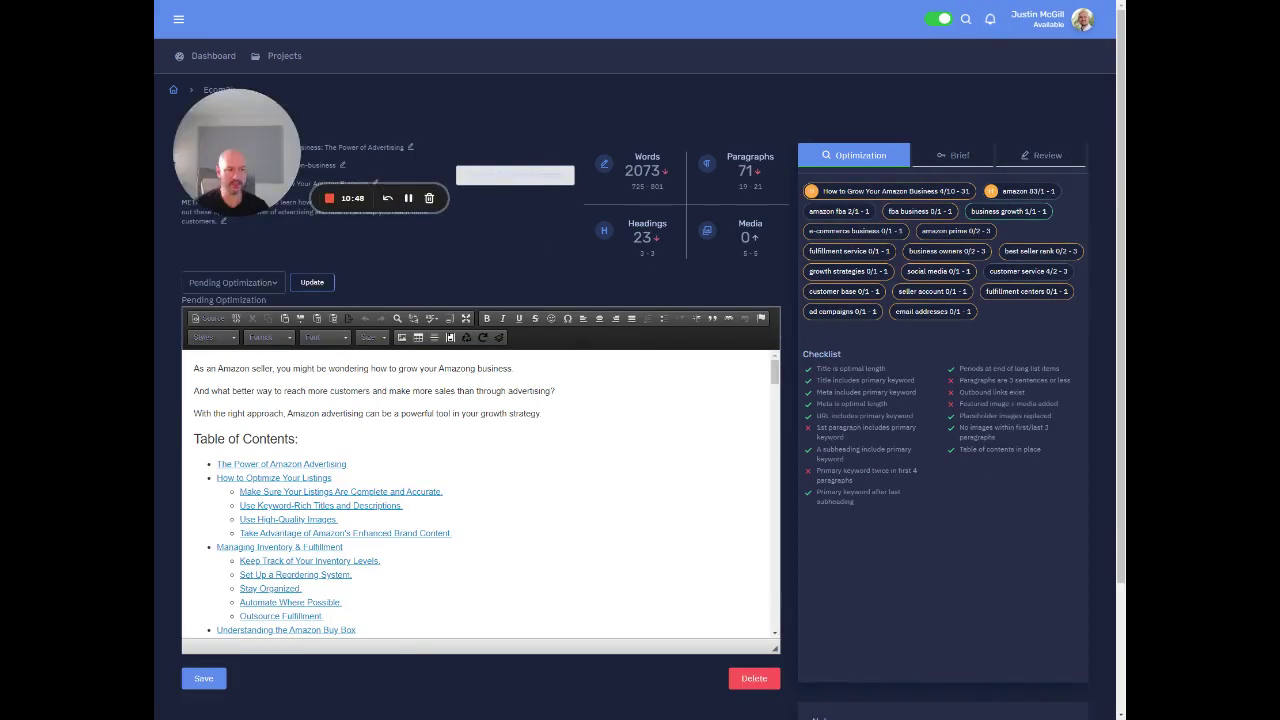
# Scroll through the article down to the FAQ section
pyautogui.scroll(-5, 480, 490)
pyautogui.scroll(-3, 480, 490)
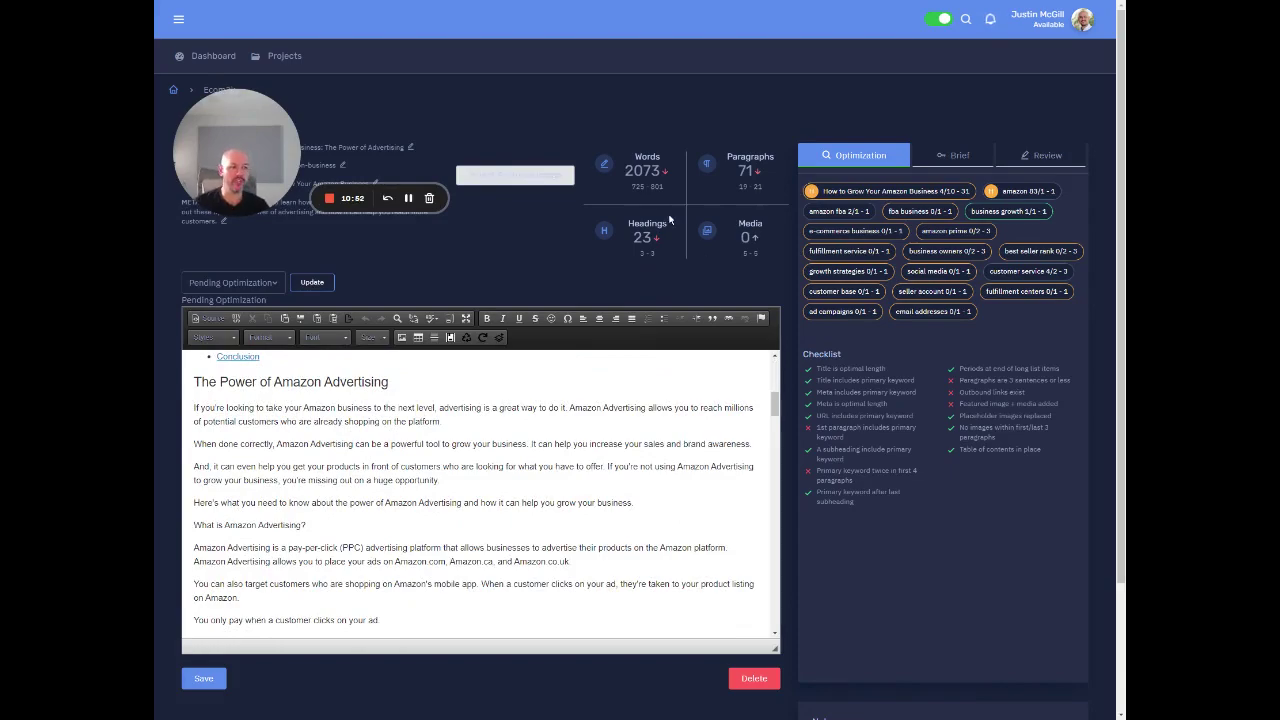
pyautogui.scroll(-10, 480, 490)
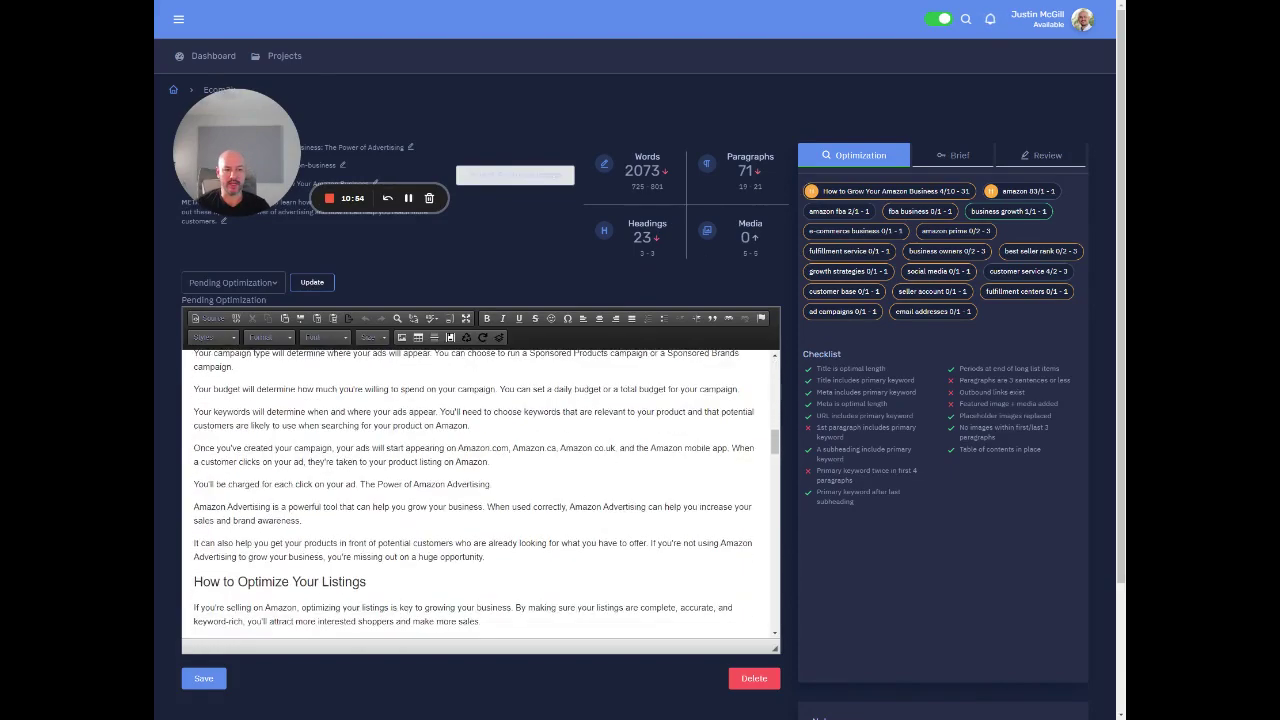
pyautogui.scroll(-15, 480, 490)
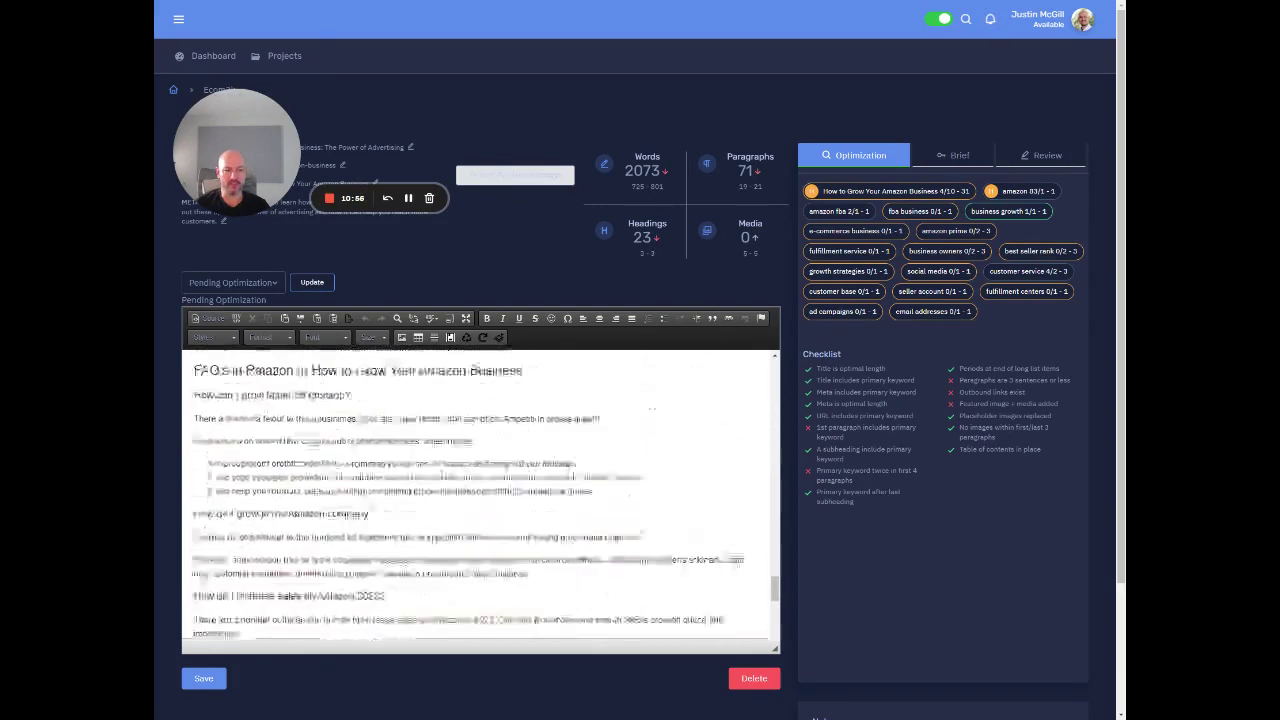